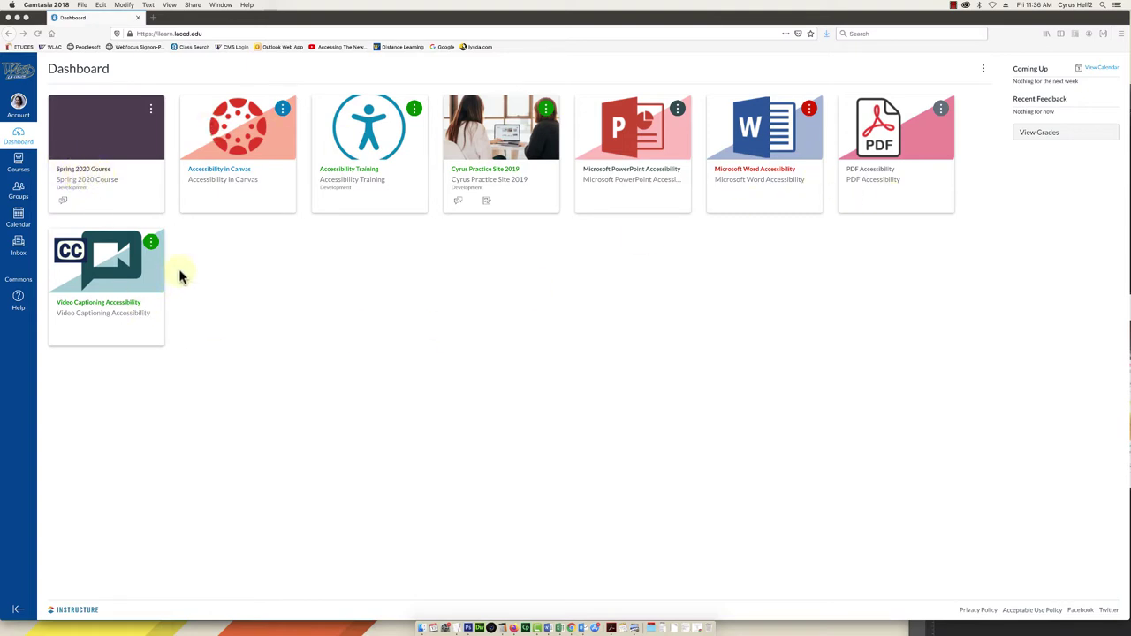
# View the Spring 2020 Course home page and return to the dashboard
pyautogui.click(93, 171)
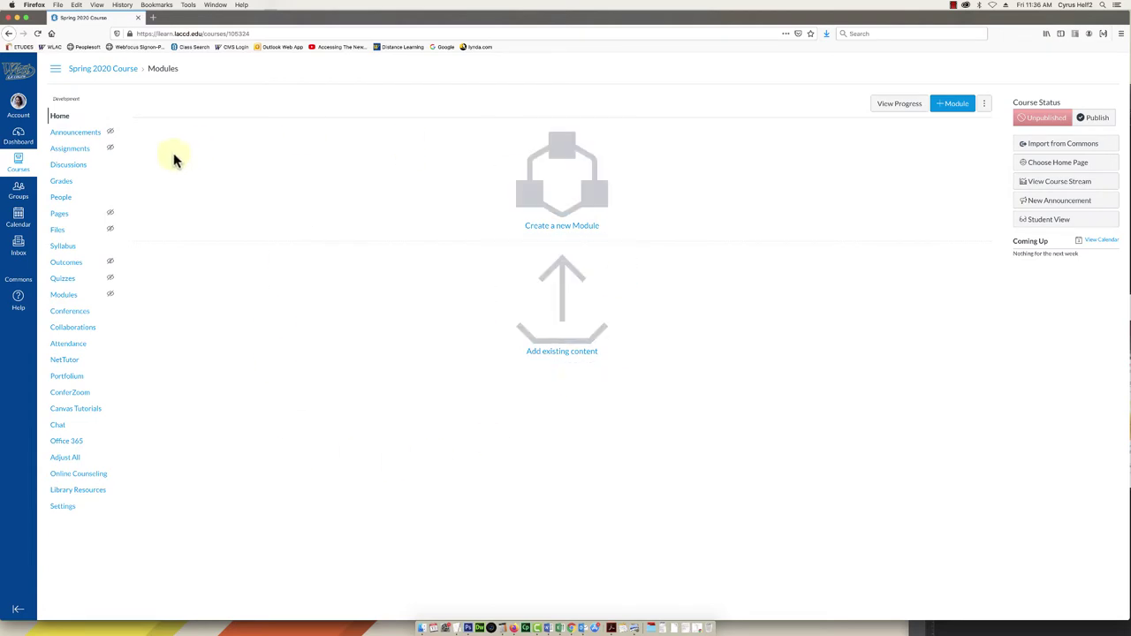
pyautogui.click(19, 137)
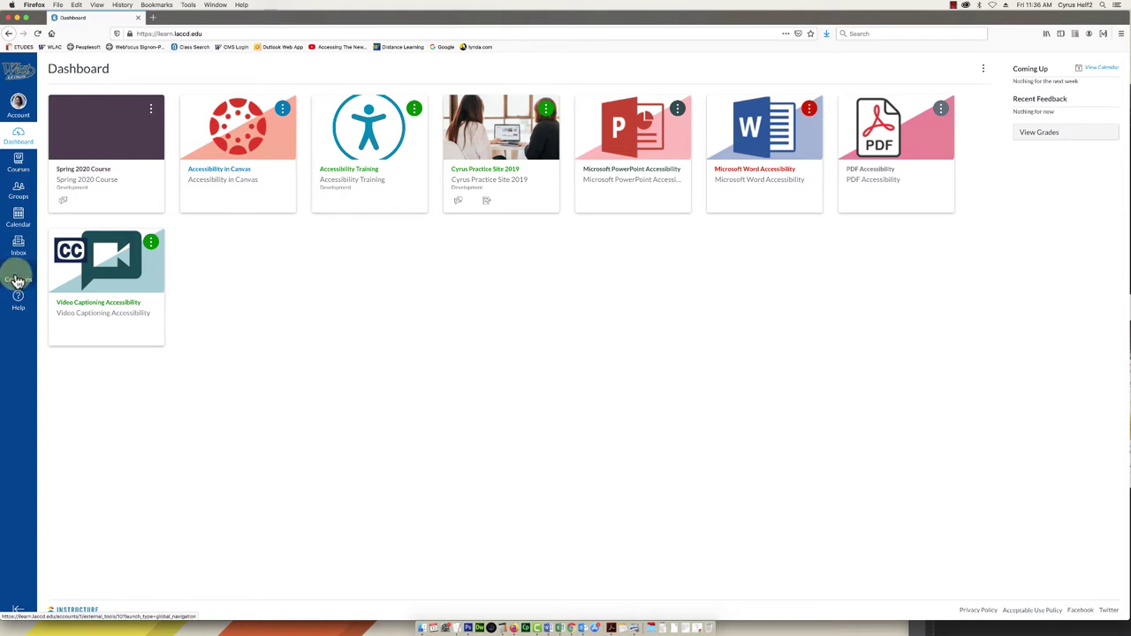
# Search Canvas Commons for "wlac tran"
pyautogui.click(18, 280)
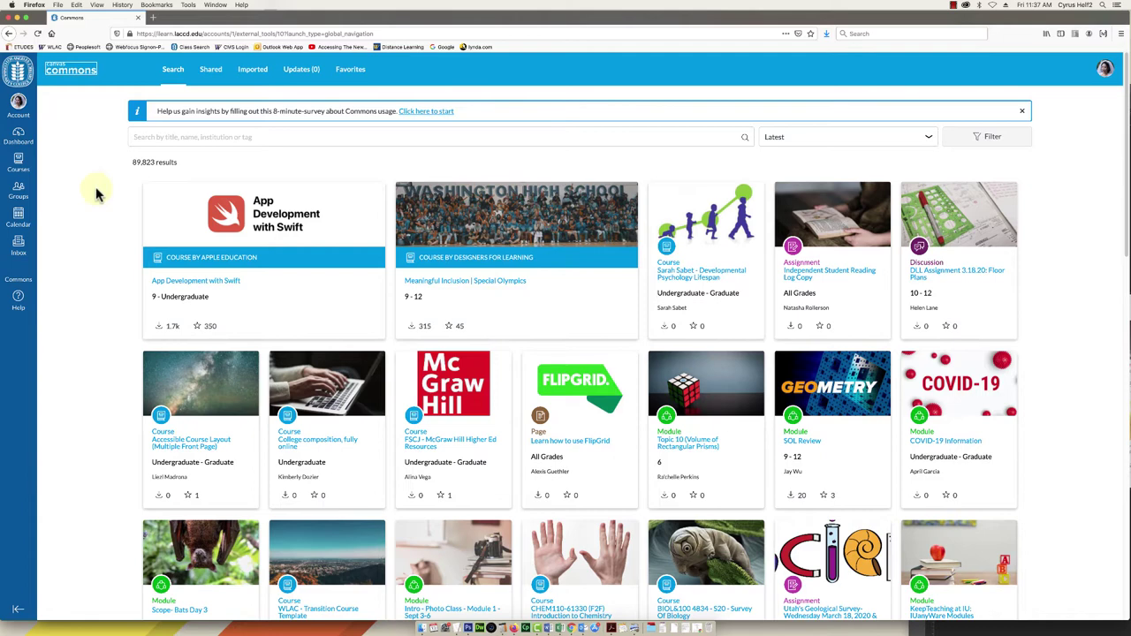
pyautogui.click(243, 283)
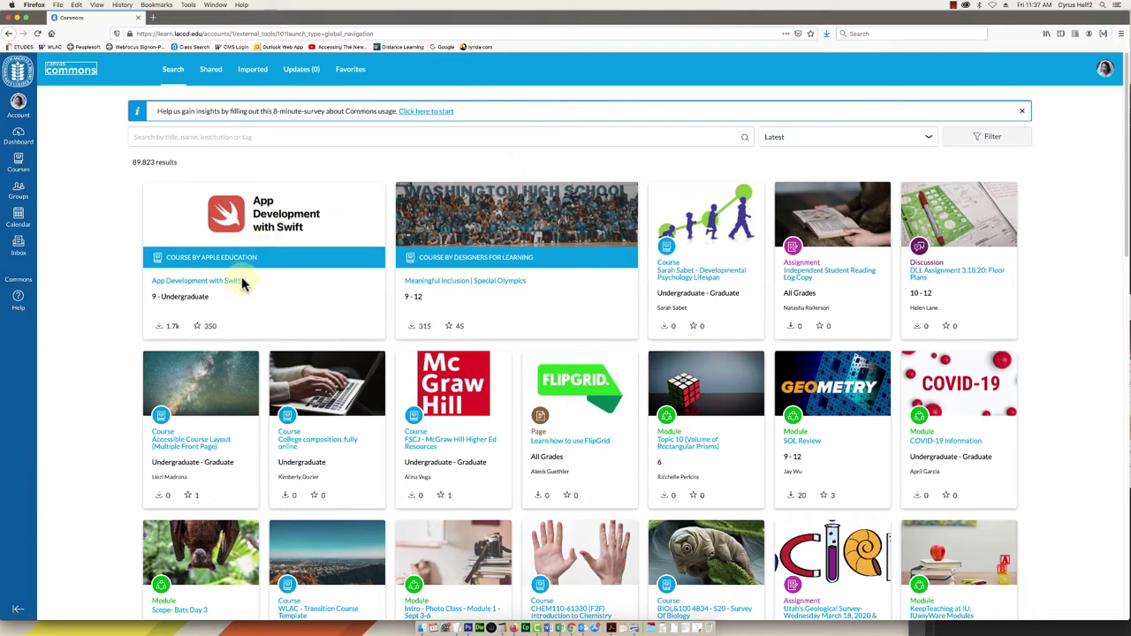
pyautogui.click(128, 139)
pyautogui.click(144, 137)
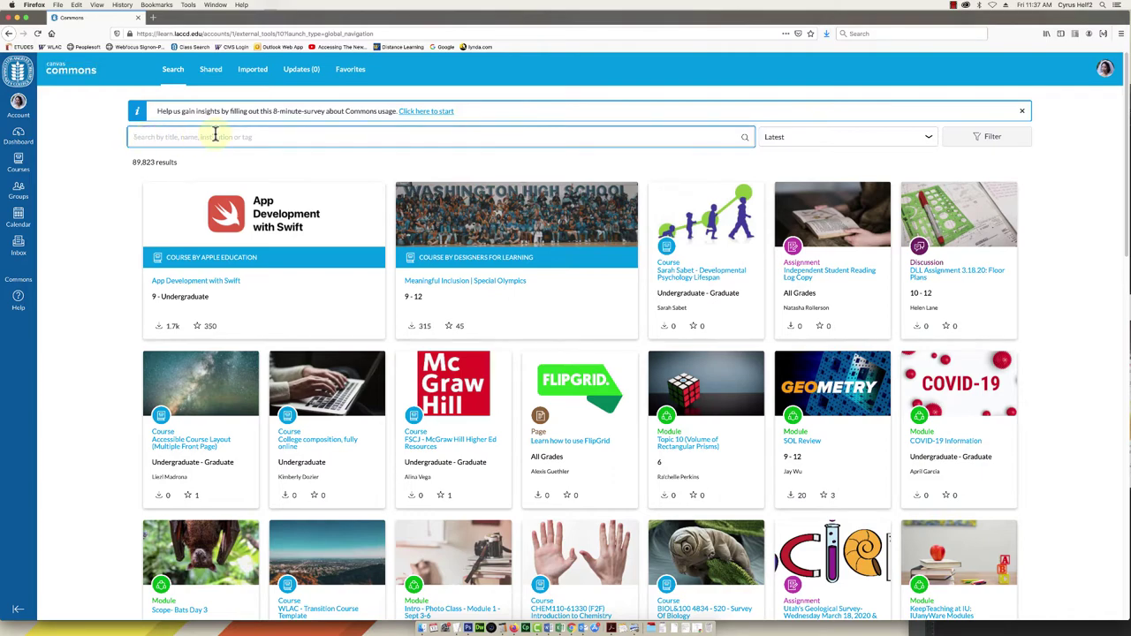
pyautogui.write('wlac')
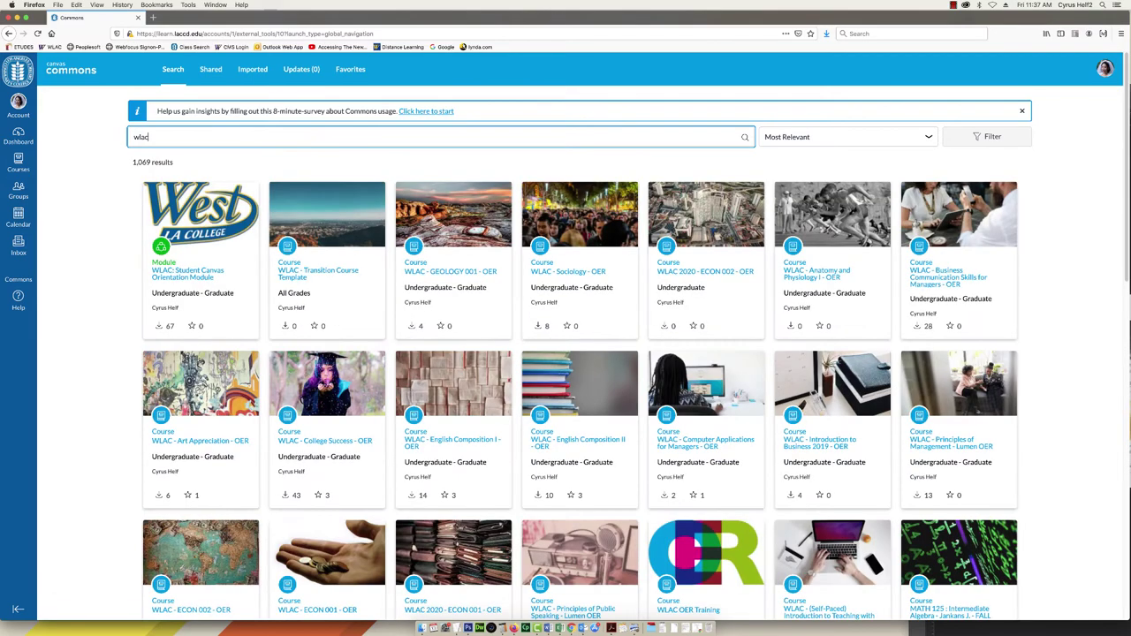
pyautogui.press('Return')
pyautogui.write('tran')
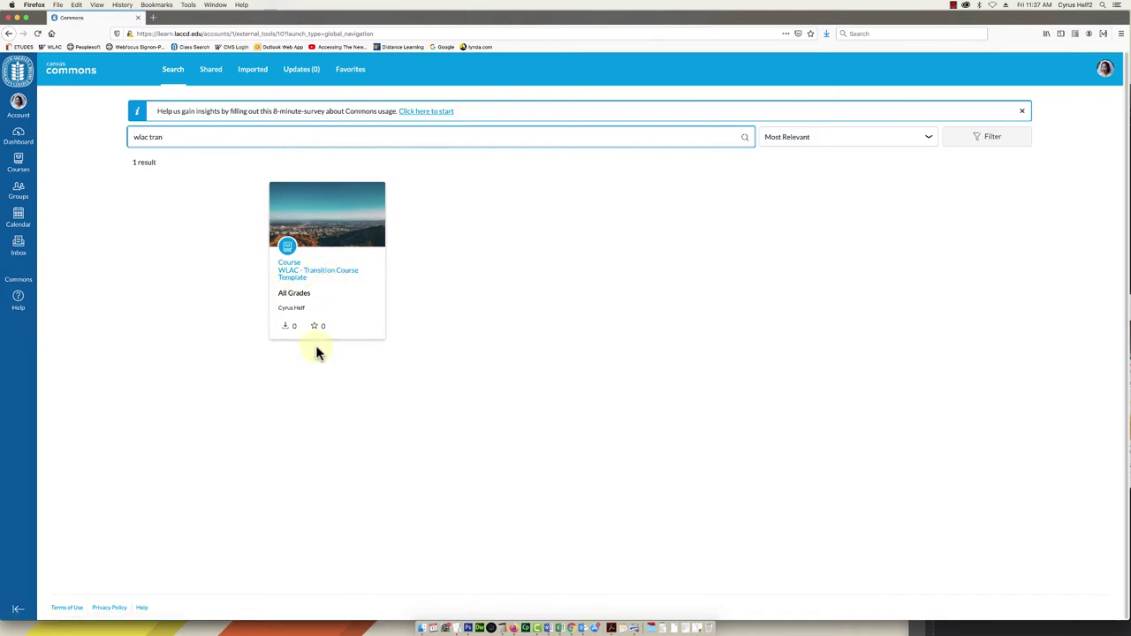
# Review the details of the WLAC - Transition Course Template and import it into the Spring 2020 Course
pyautogui.click(291, 275)
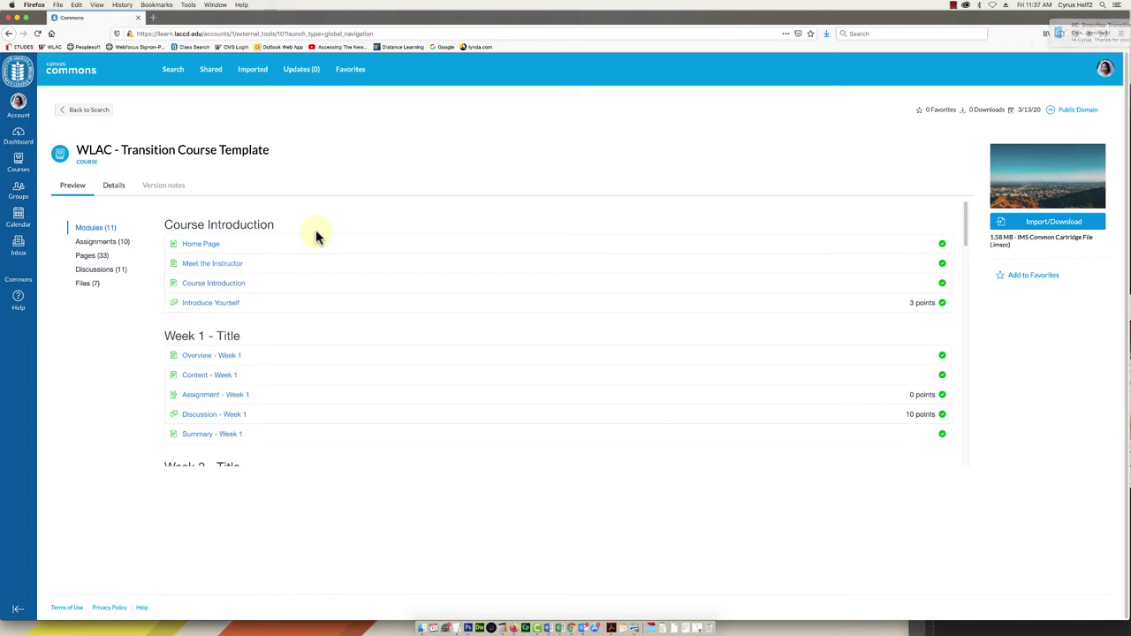
pyautogui.click(114, 184)
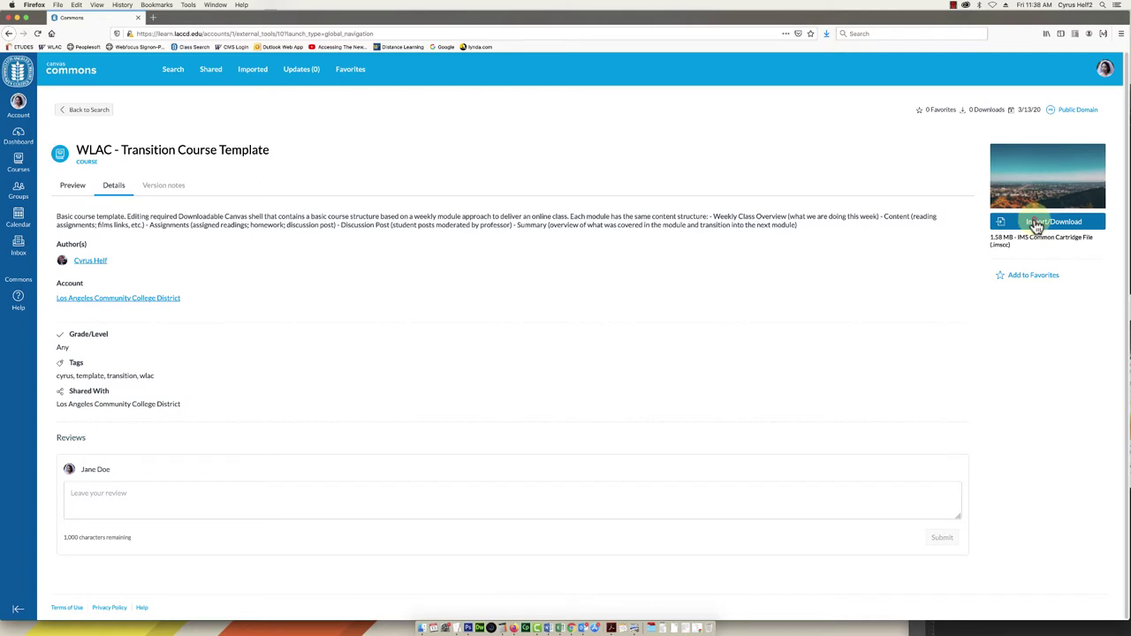
pyautogui.click(1036, 226)
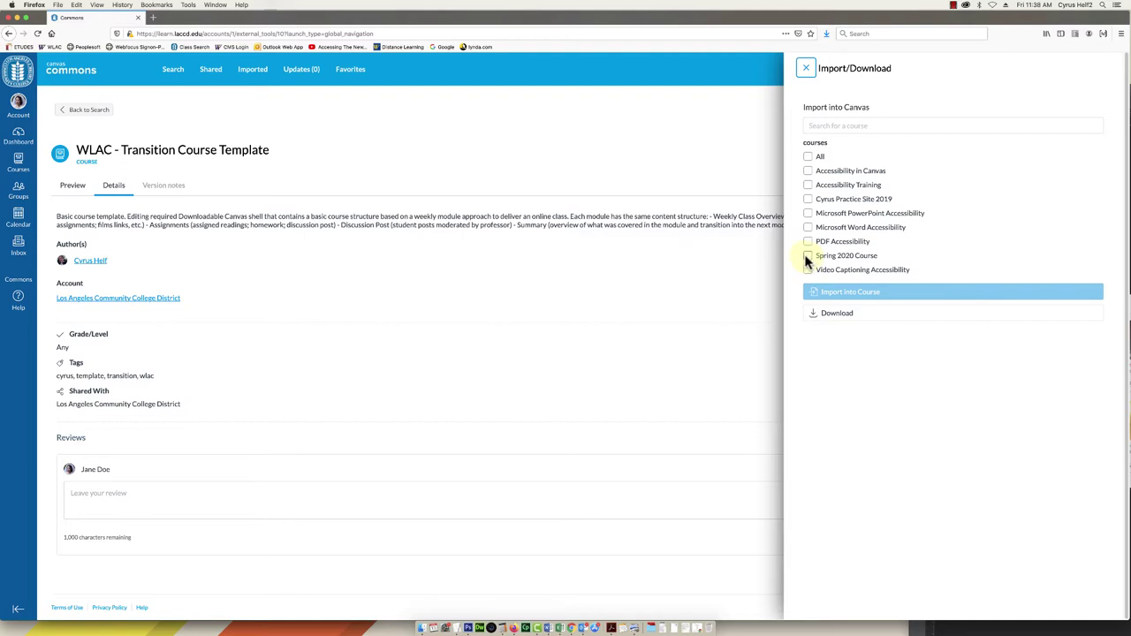
pyautogui.click(807, 255)
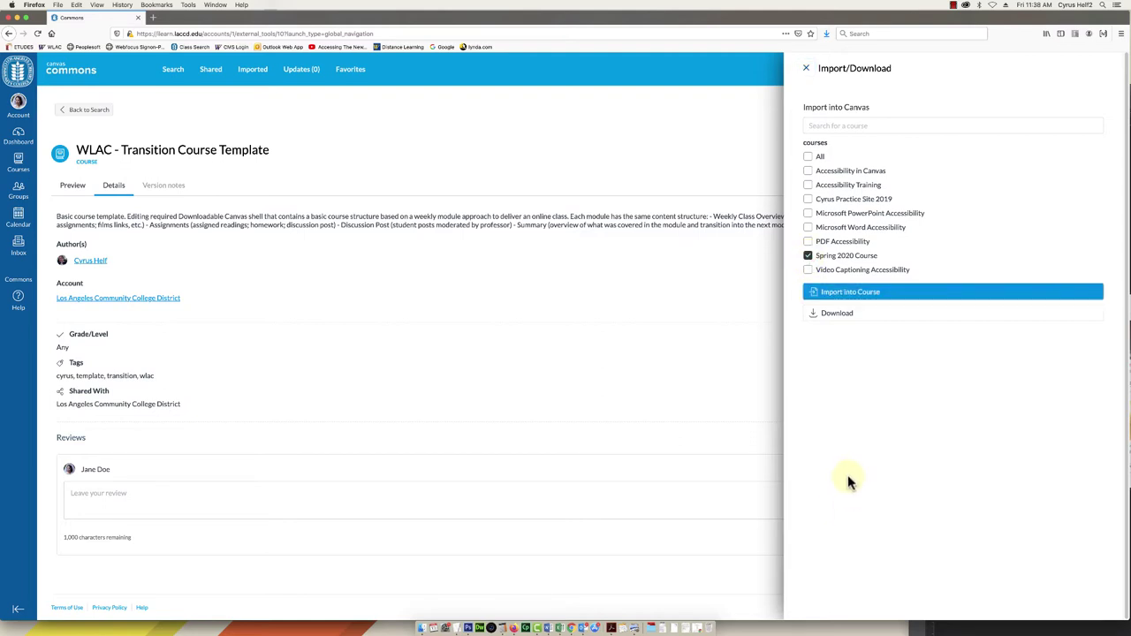
pyautogui.click(852, 297)
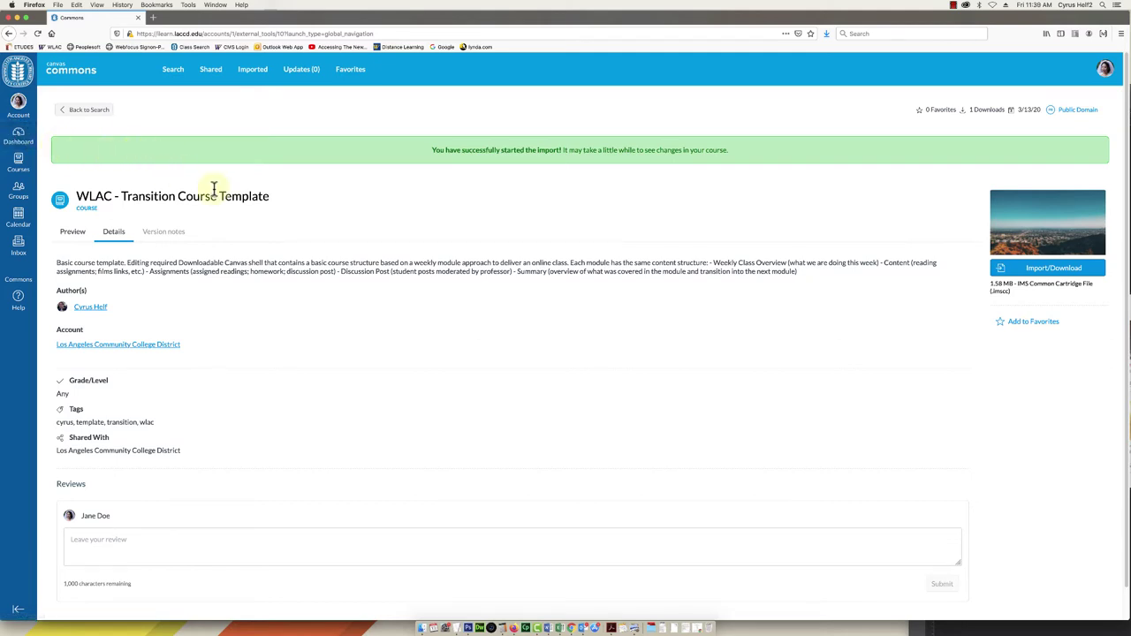
# Open the Spring 2020 Course home page for editing and delete the "College Logo Here" placeholder
pyautogui.click(18, 135)
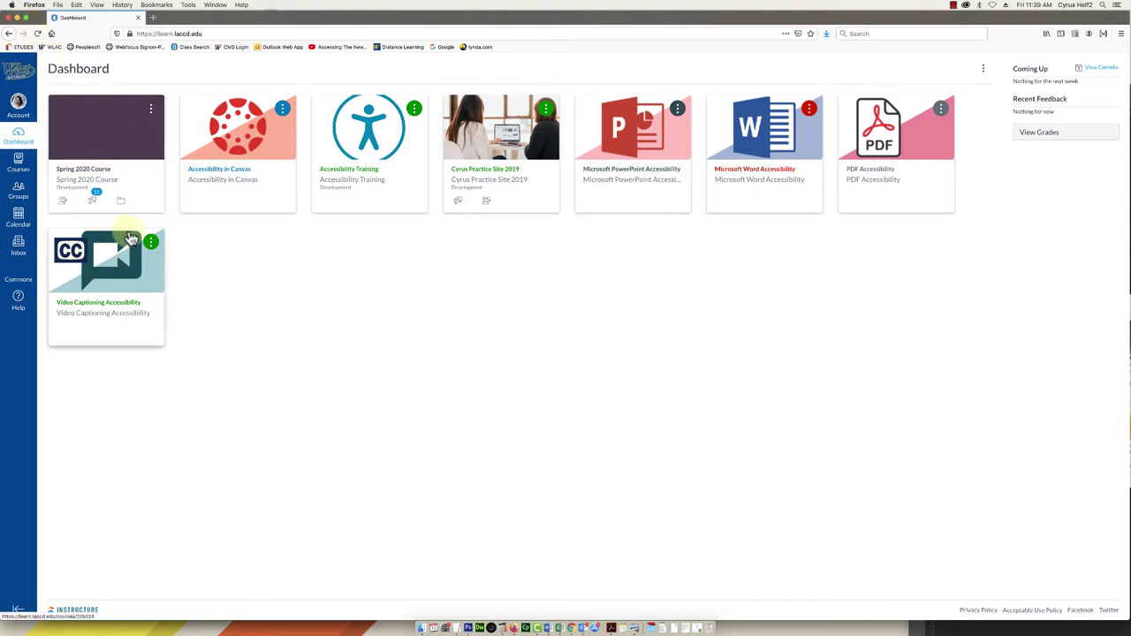
pyautogui.click(80, 173)
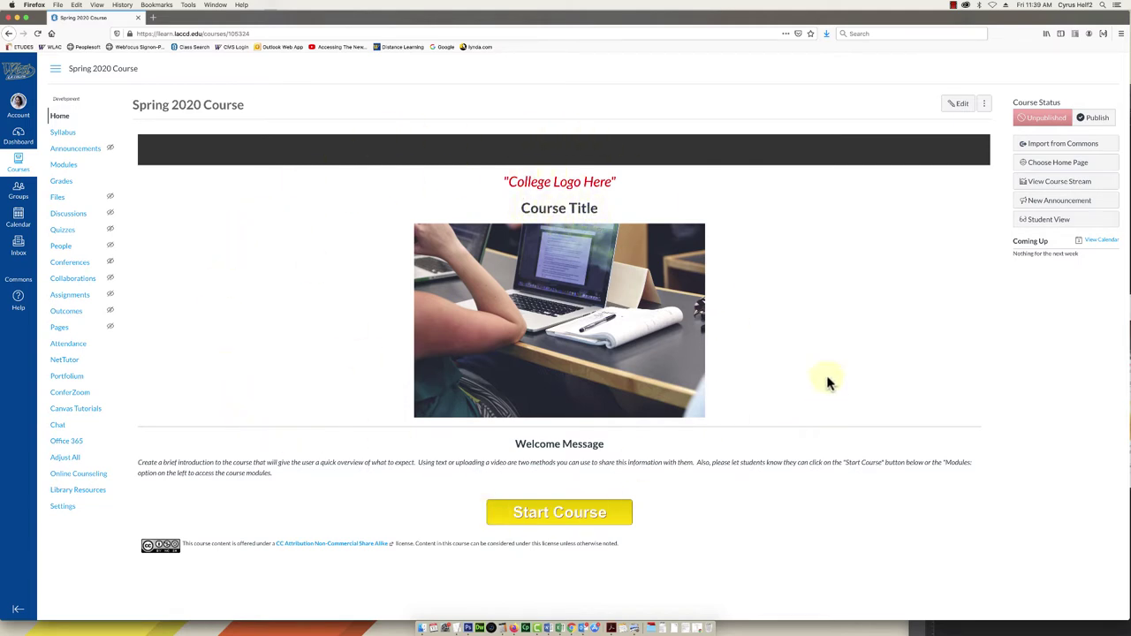
pyautogui.click(959, 106)
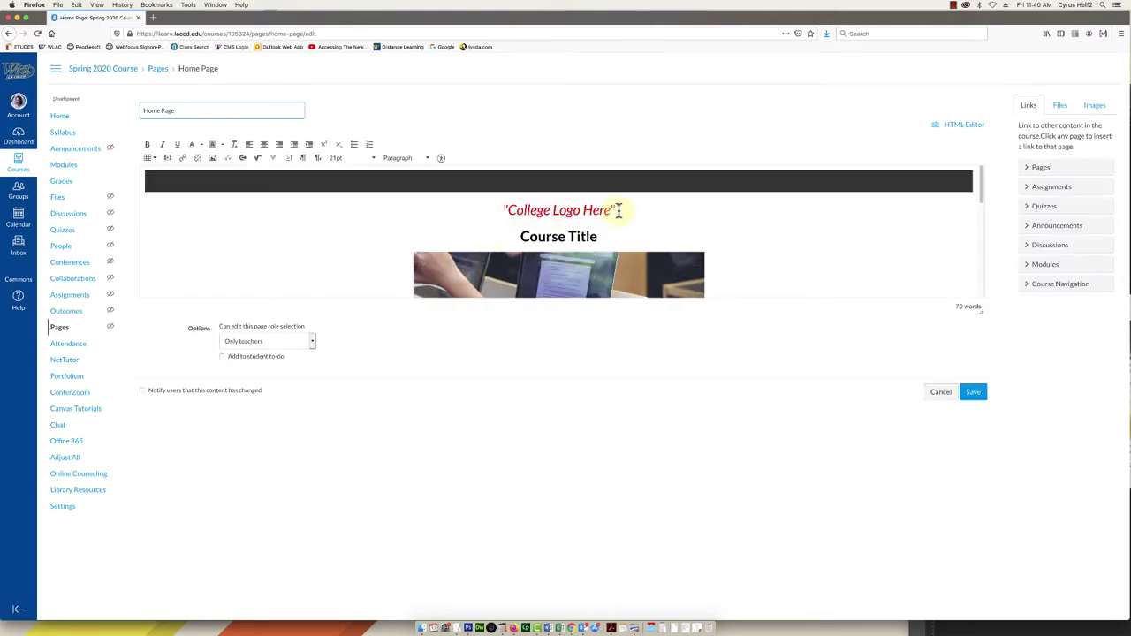
pyautogui.moveTo(619, 211); pyautogui.dragTo(501, 211)
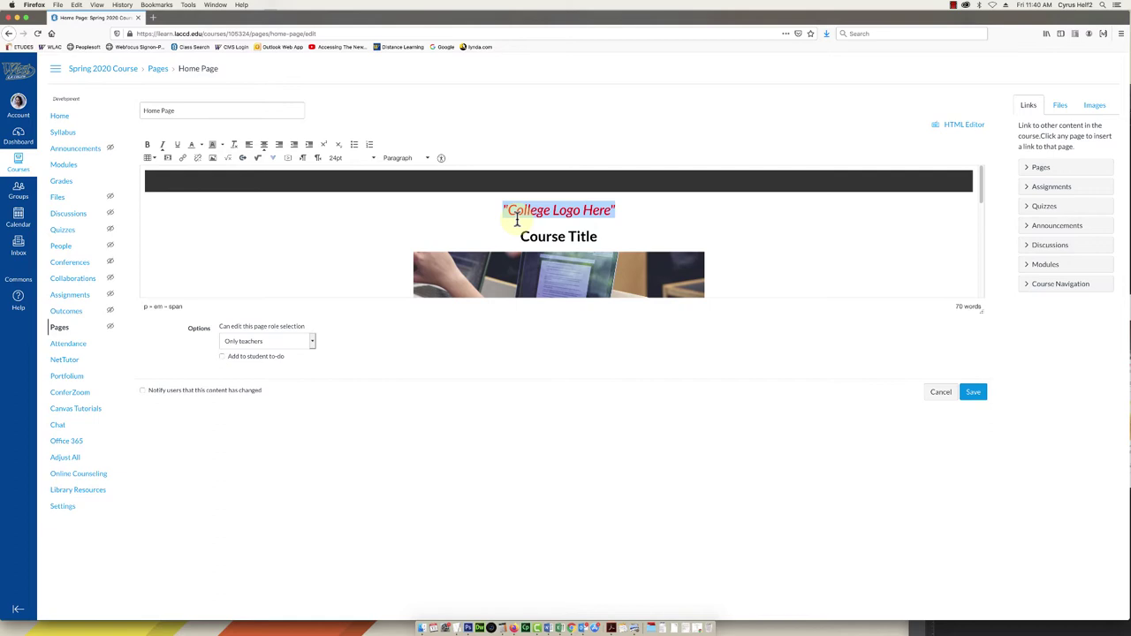
pyautogui.press('BackSpace')
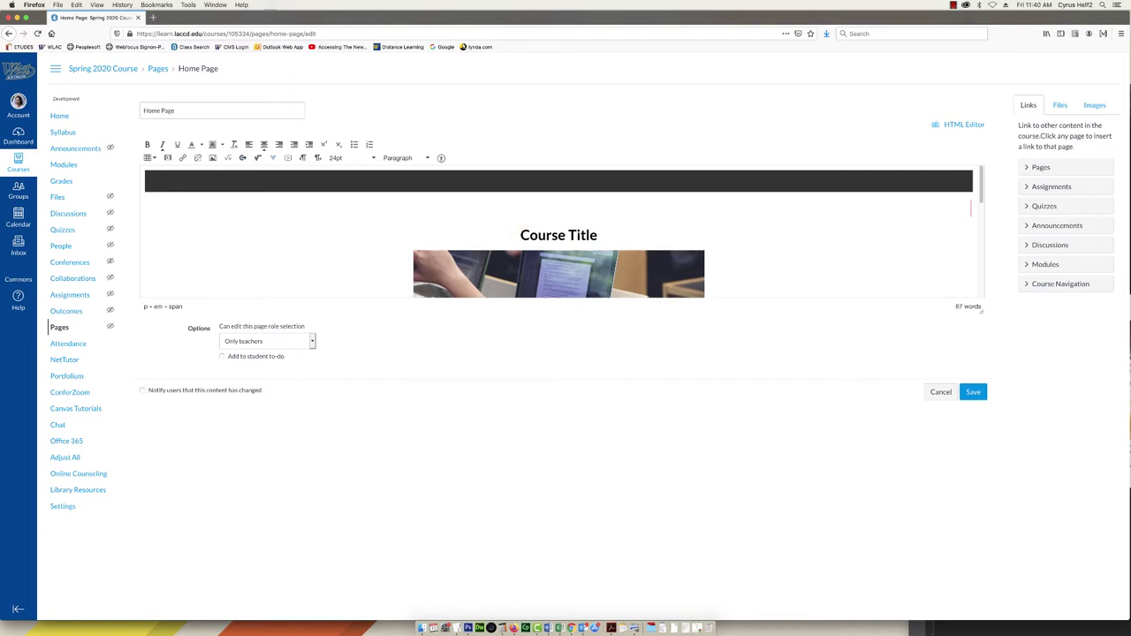
# Replace the "Course Title" heading with "English 101" and save the home page
pyautogui.moveTo(599, 235); pyautogui.dragTo(510, 234)
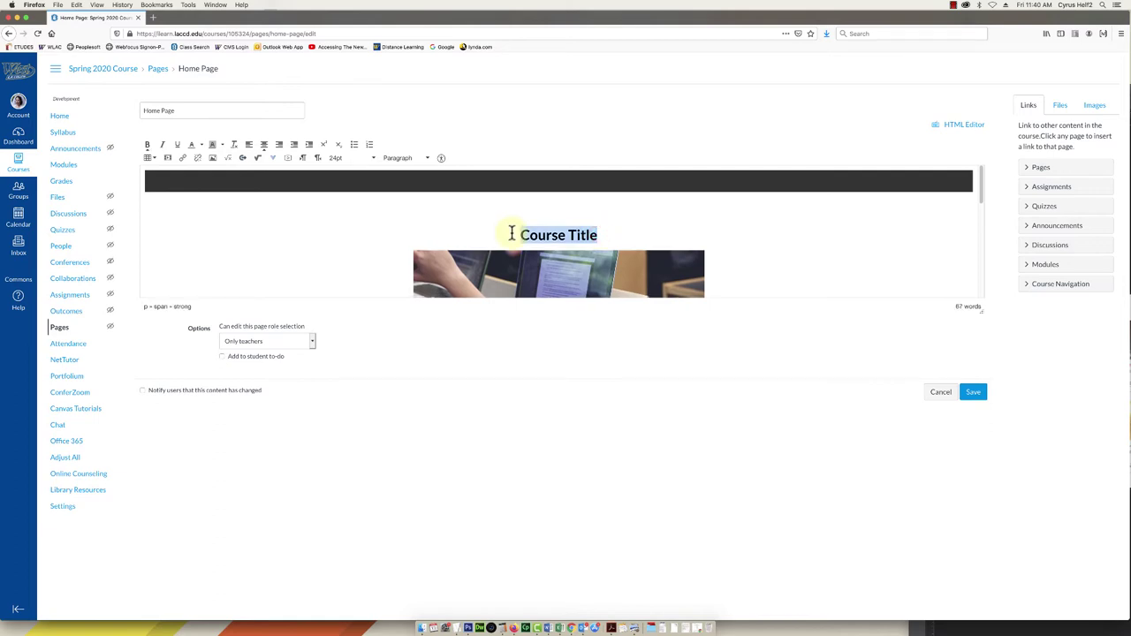
pyautogui.write('Engli')
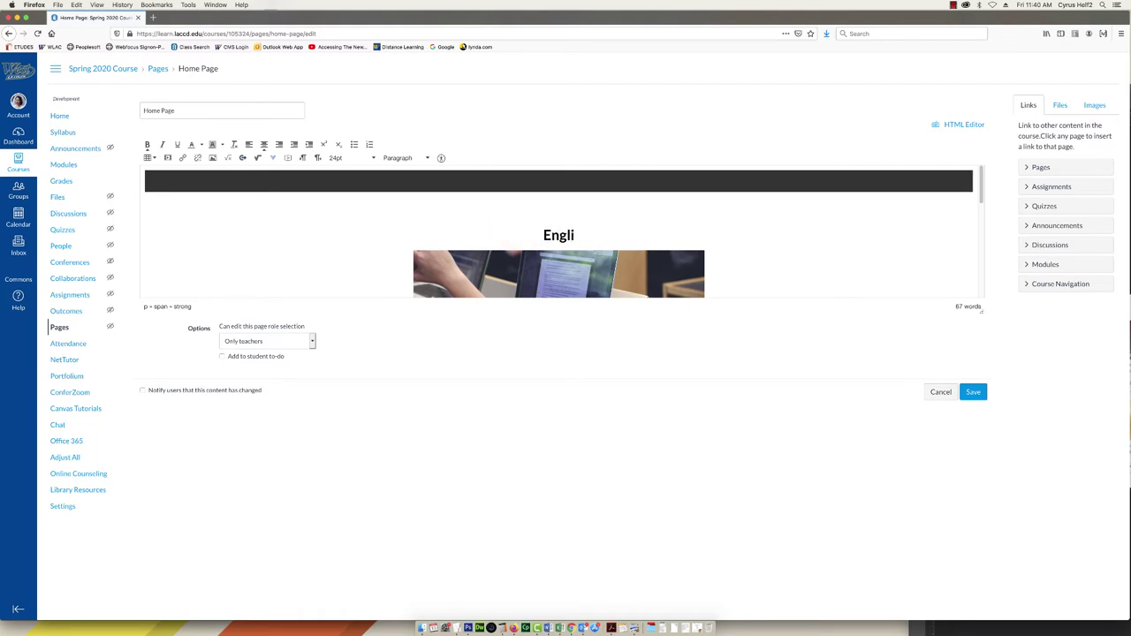
pyautogui.write('sh 1010')
pyautogui.press('BackSpace')
pyautogui.press('BackSpace')
pyautogui.write('1')
pyautogui.click(972, 392)
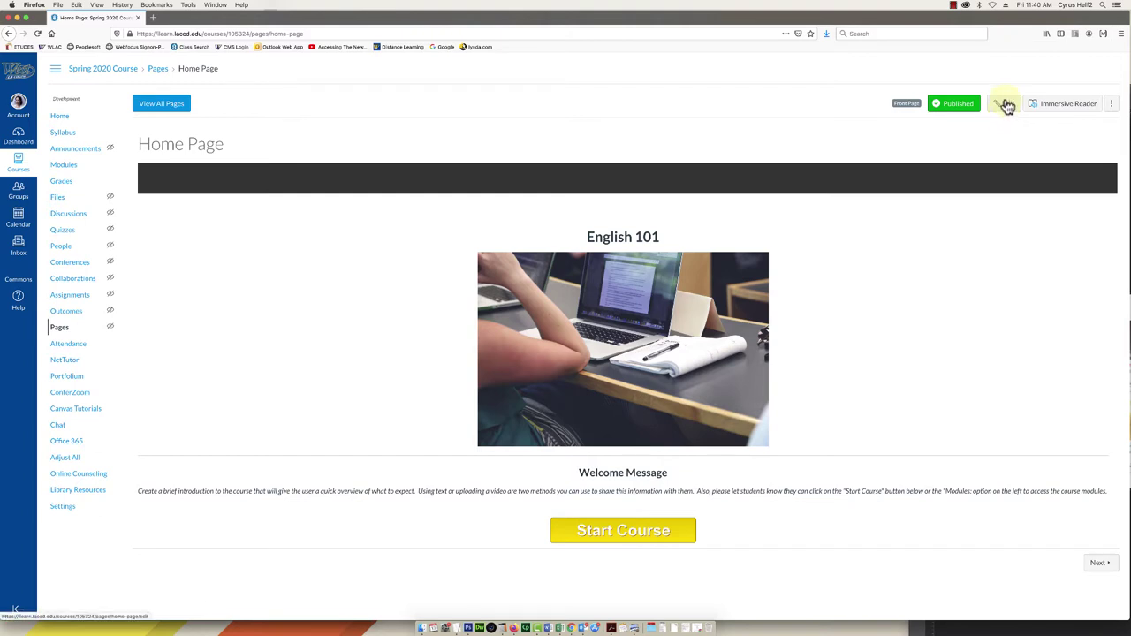
# Open the course syllabus for editing and delete all of its template text
pyautogui.click(59, 137)
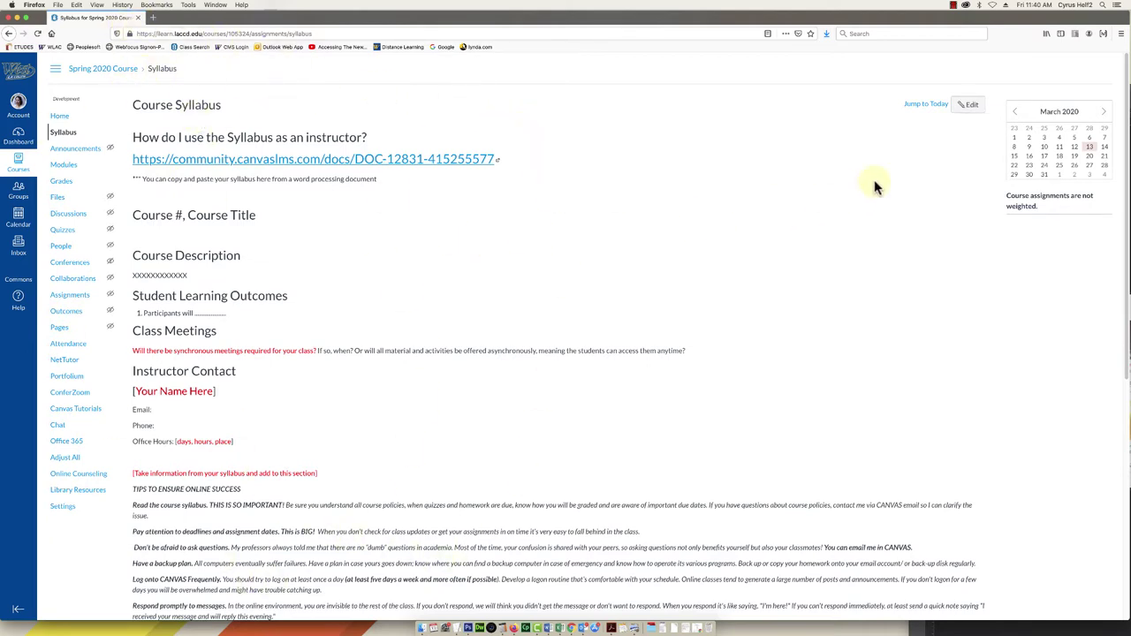
pyautogui.click(967, 104)
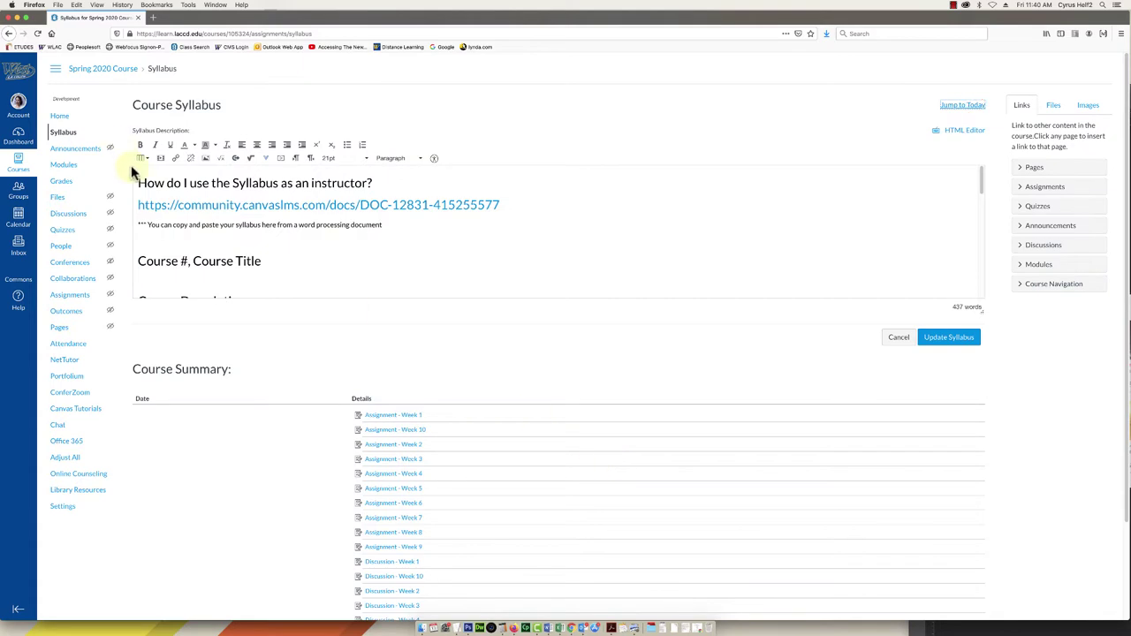
pyautogui.moveTo(135, 176); pyautogui.dragTo(485, 449)
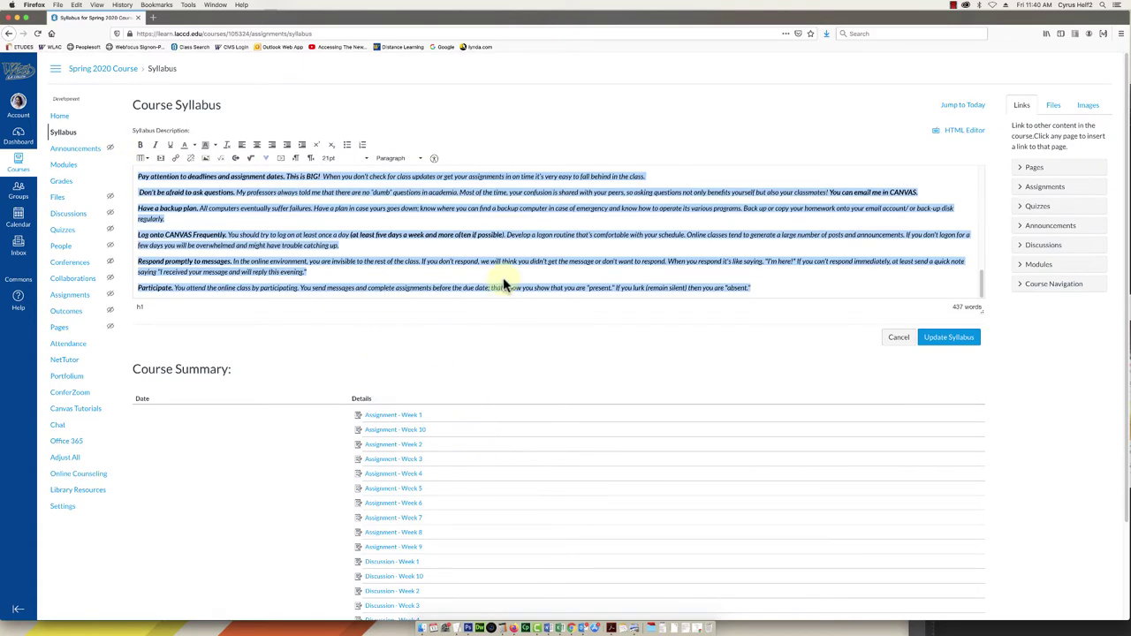
pyautogui.press('BackSpace')
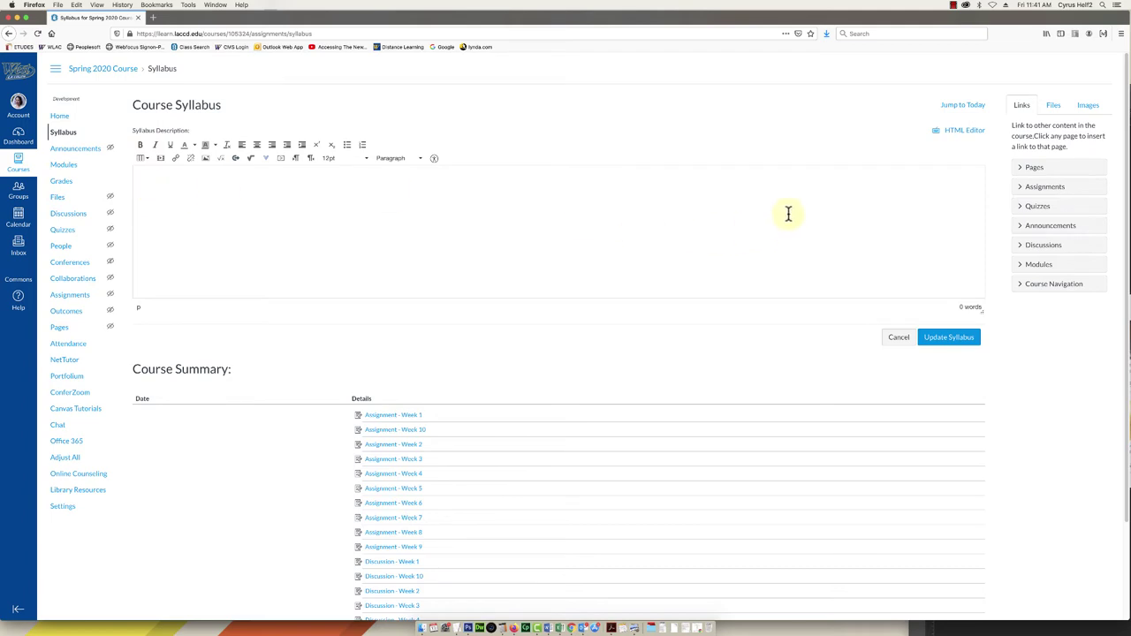
# Upload Accessible_Course_Sylalbus_Template.docx from the Desktop to the course files folder as a syllabus link, and save the syllabus
pyautogui.click(1054, 107)
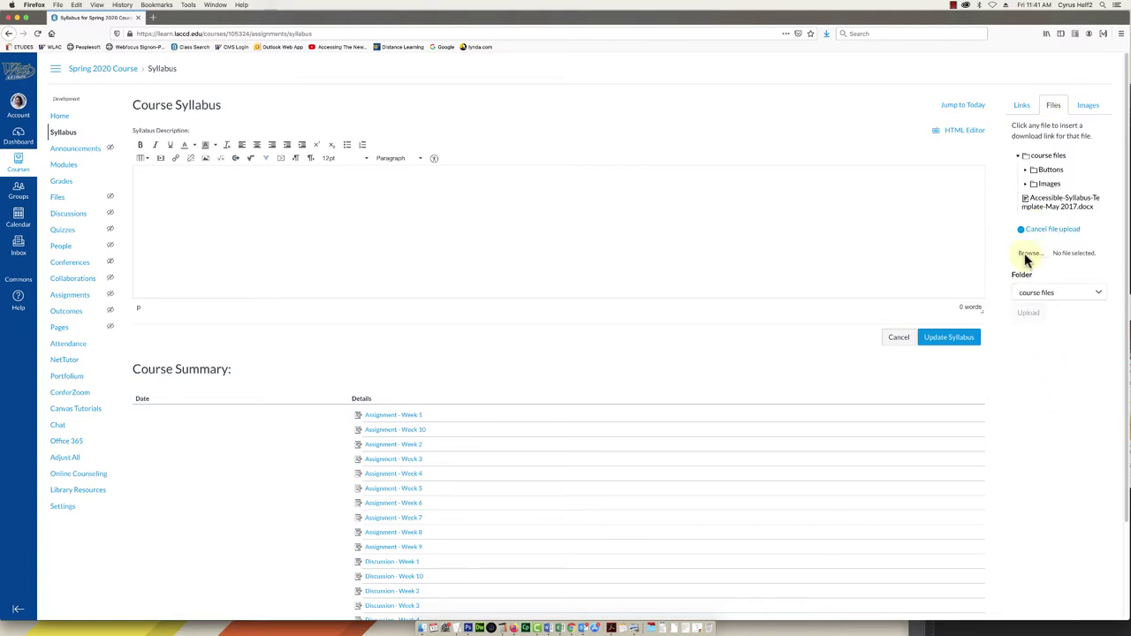
pyautogui.click(1029, 253)
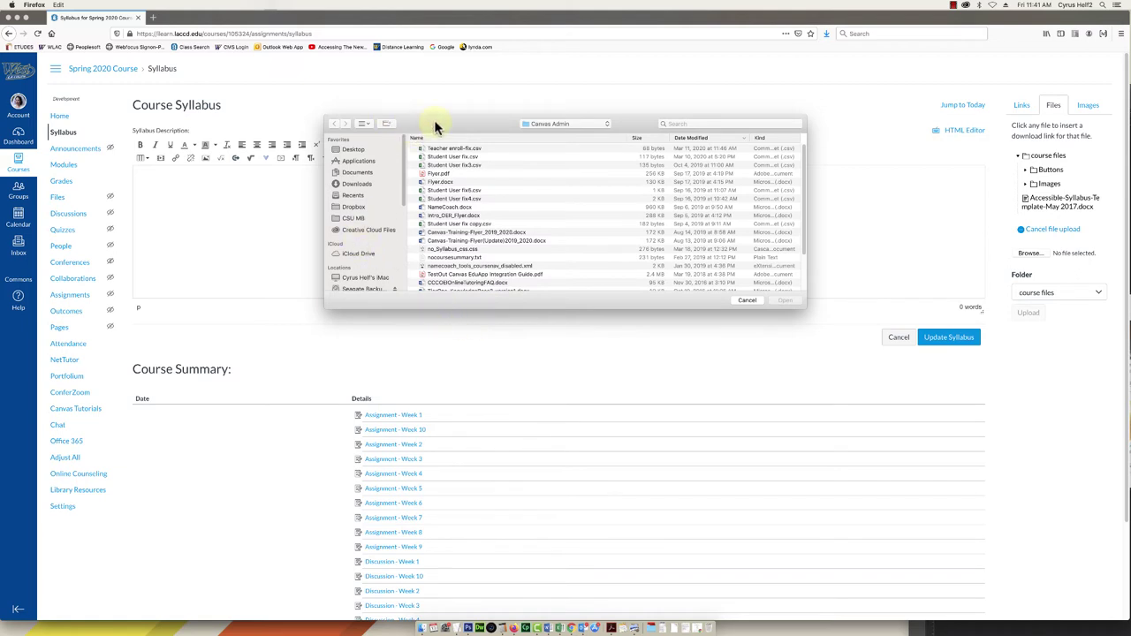
pyautogui.click(353, 149)
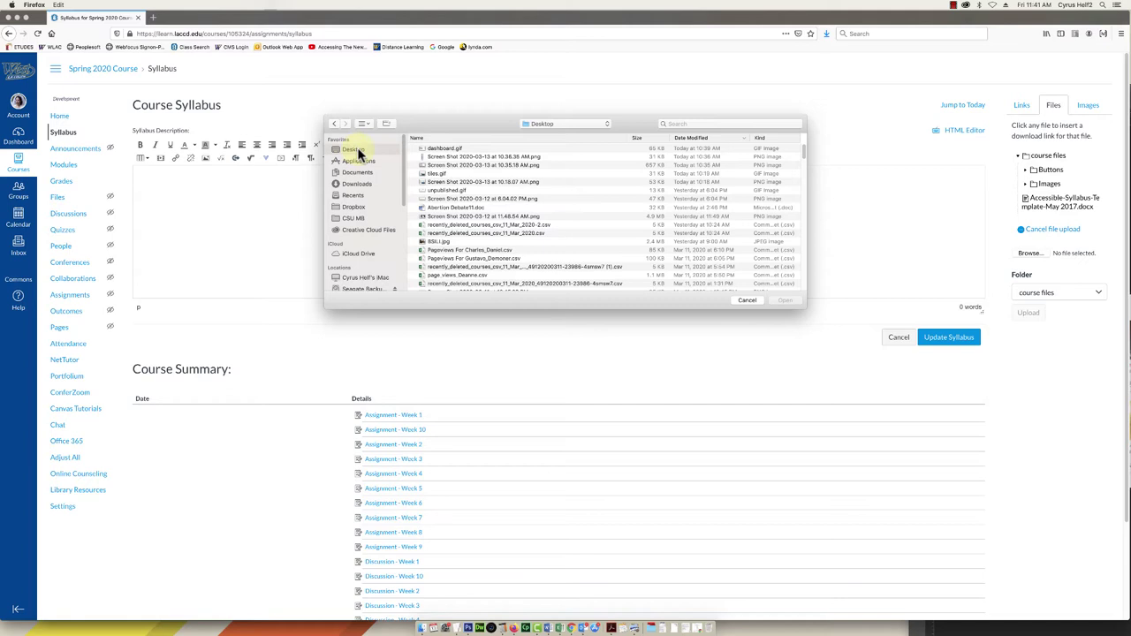
pyautogui.scroll(-5, 436, 205)
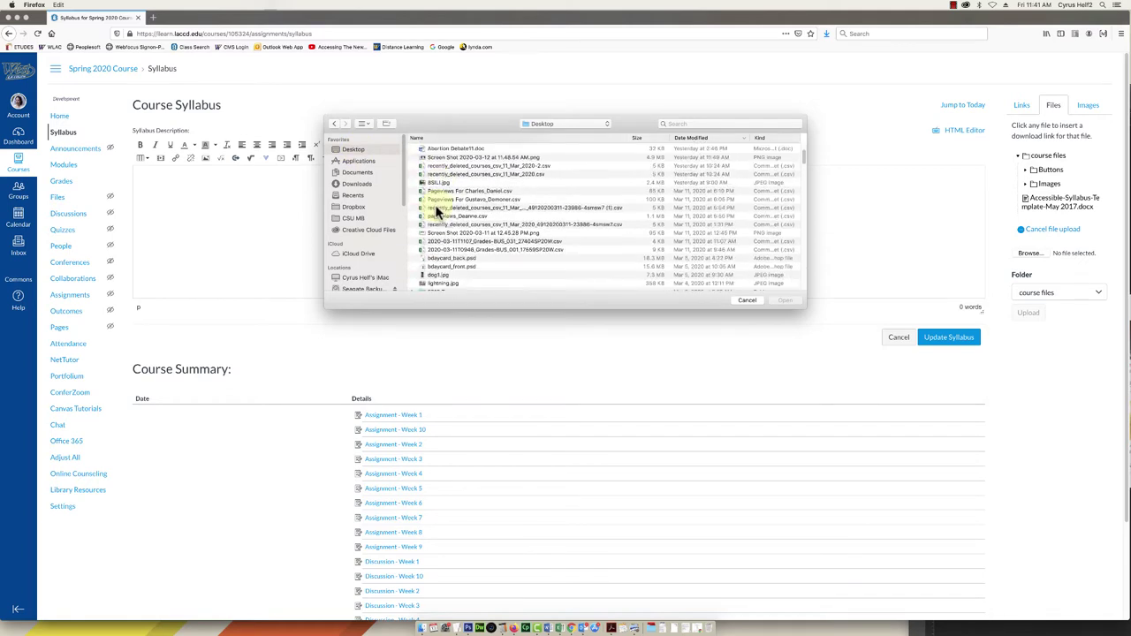
pyautogui.scroll(-3, 454, 194)
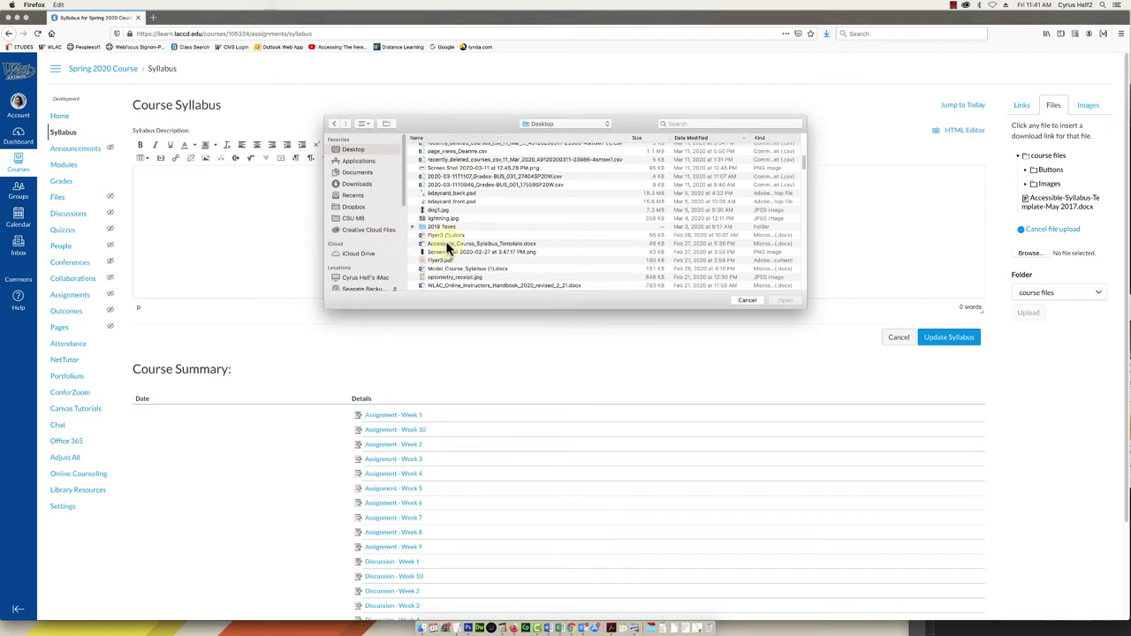
pyautogui.doubleClick(447, 245)
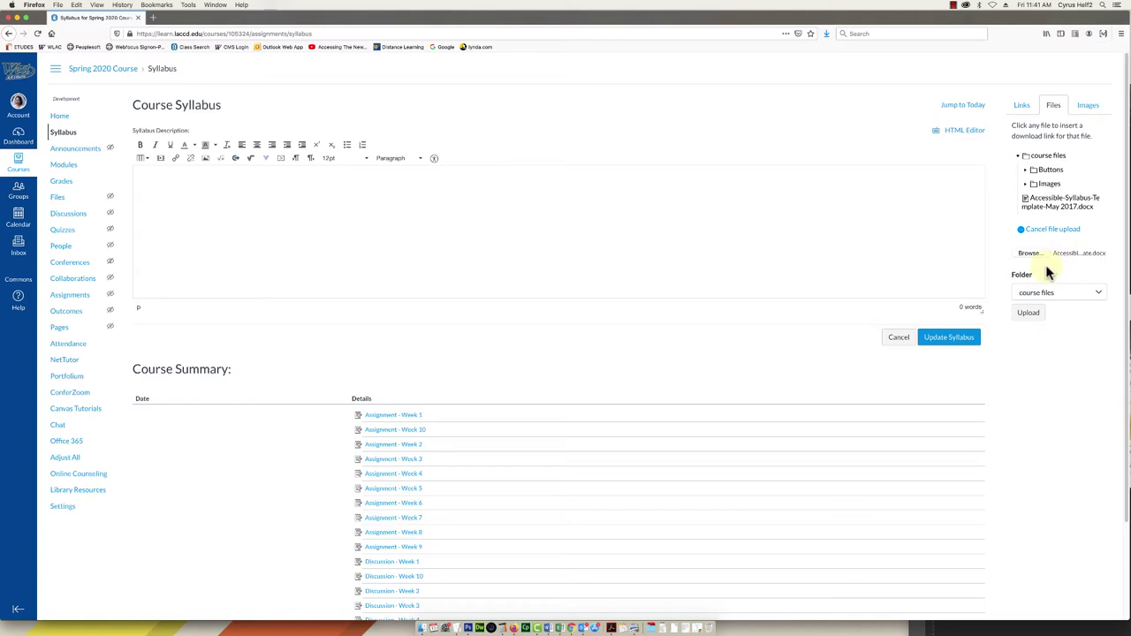
pyautogui.click(1027, 314)
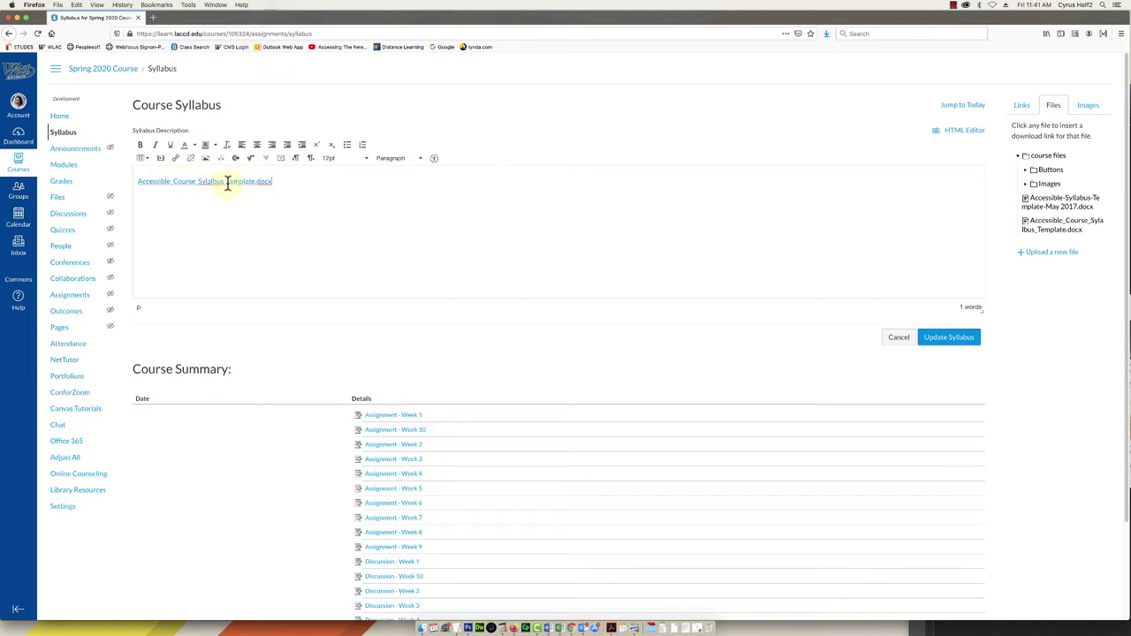
pyautogui.click(949, 343)
pyautogui.click(950, 338)
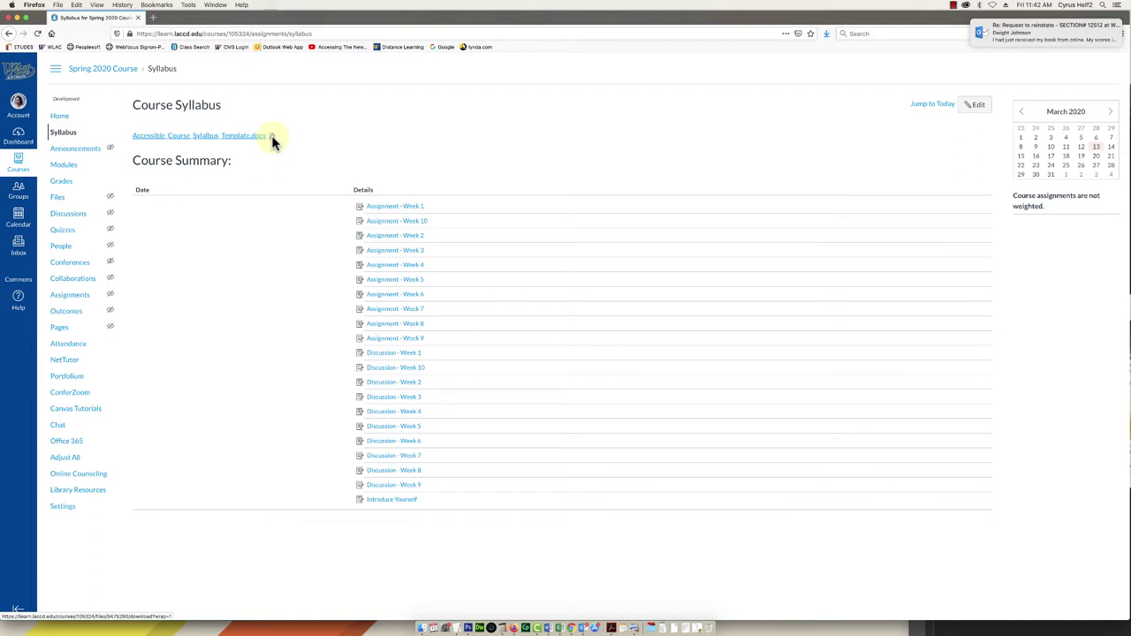
# Preview the linked syllabus document within the syllabus page and look through its first page
pyautogui.click(271, 135)
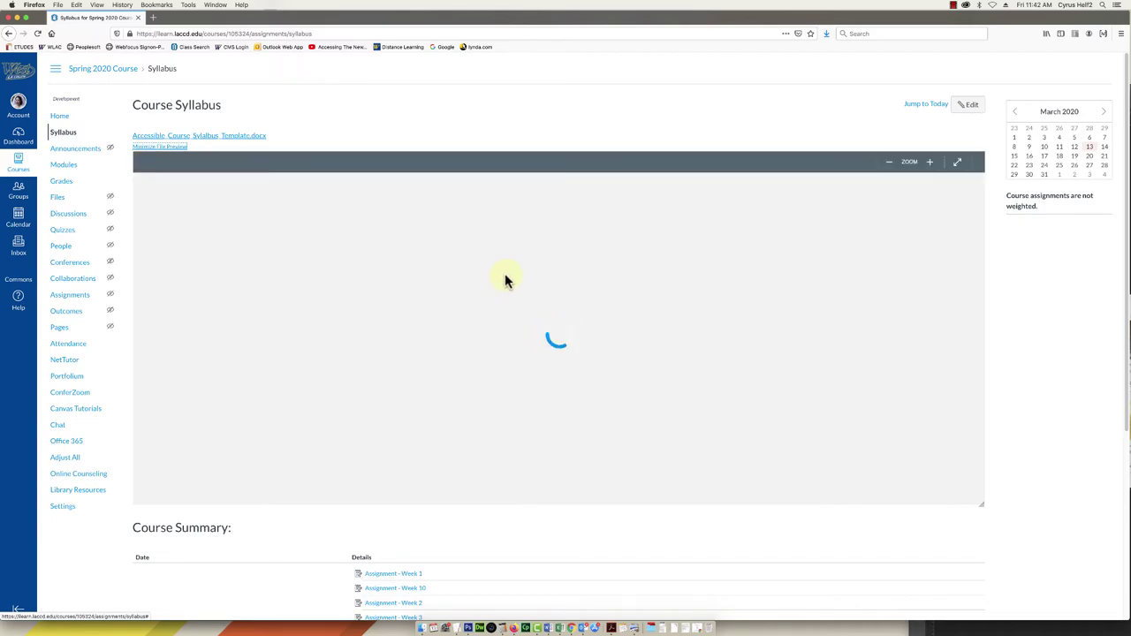
pyautogui.scroll(-5, 679, 265)
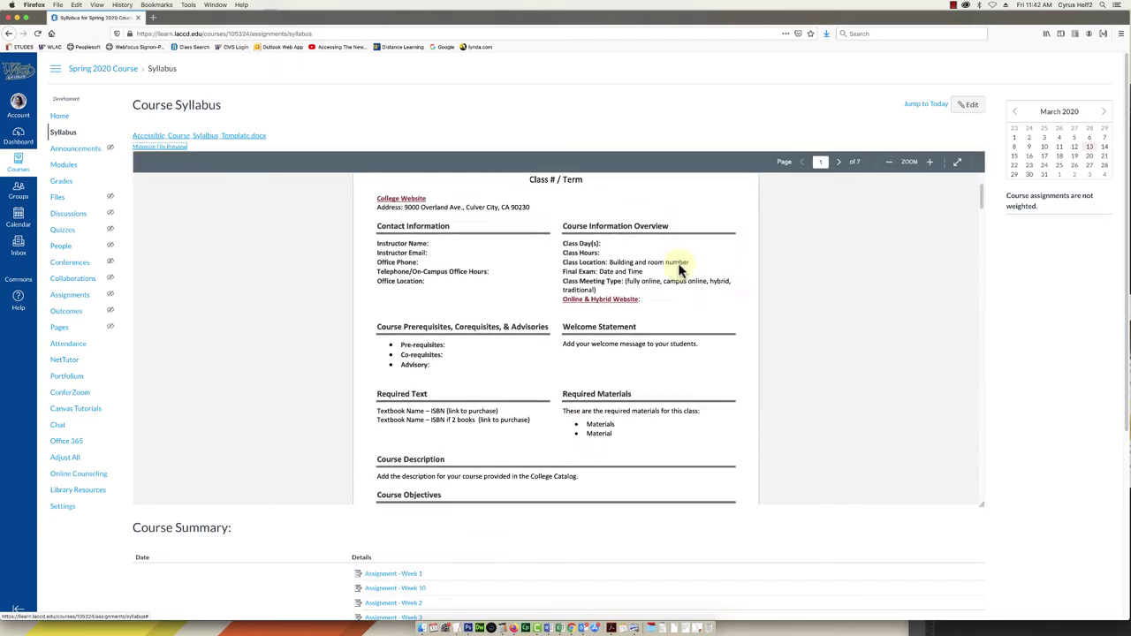
pyautogui.scroll(5, 669, 283)
pyautogui.scroll(1, 654, 283)
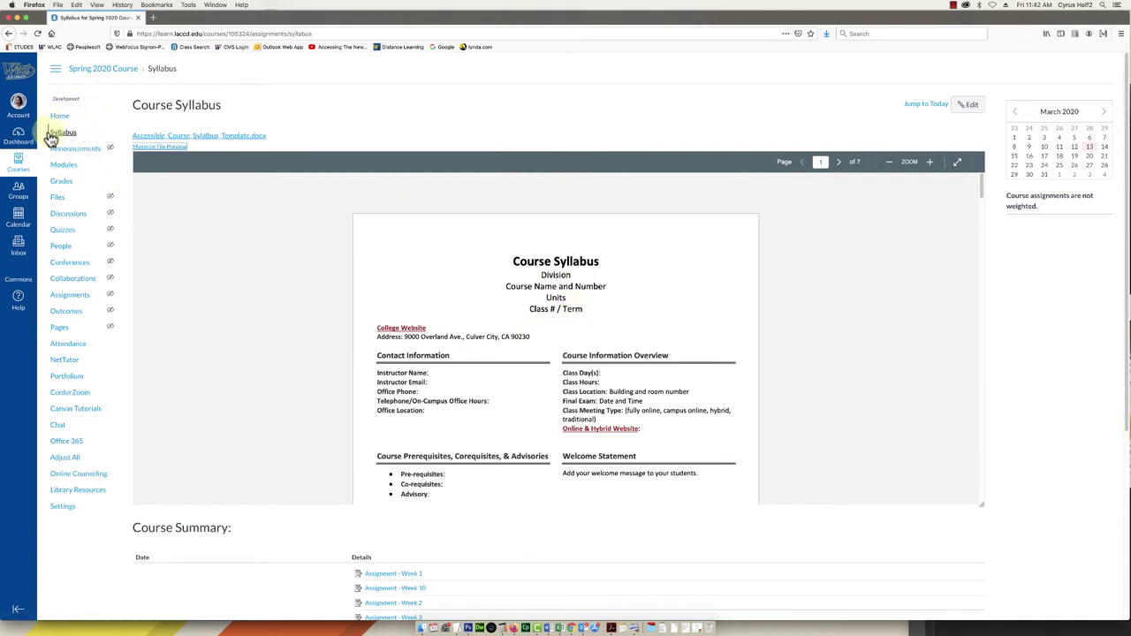
# Open the course's modules page and look through the imported weekly modules
pyautogui.moveTo(53, 132); pyautogui.dragTo(55, 131)
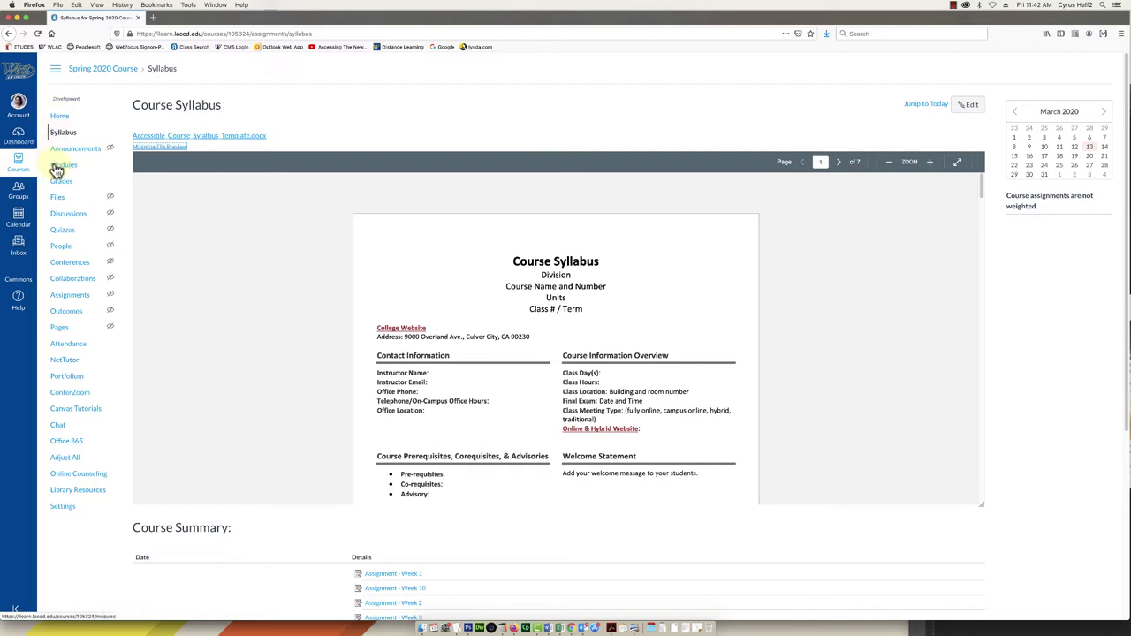
pyautogui.click(68, 166)
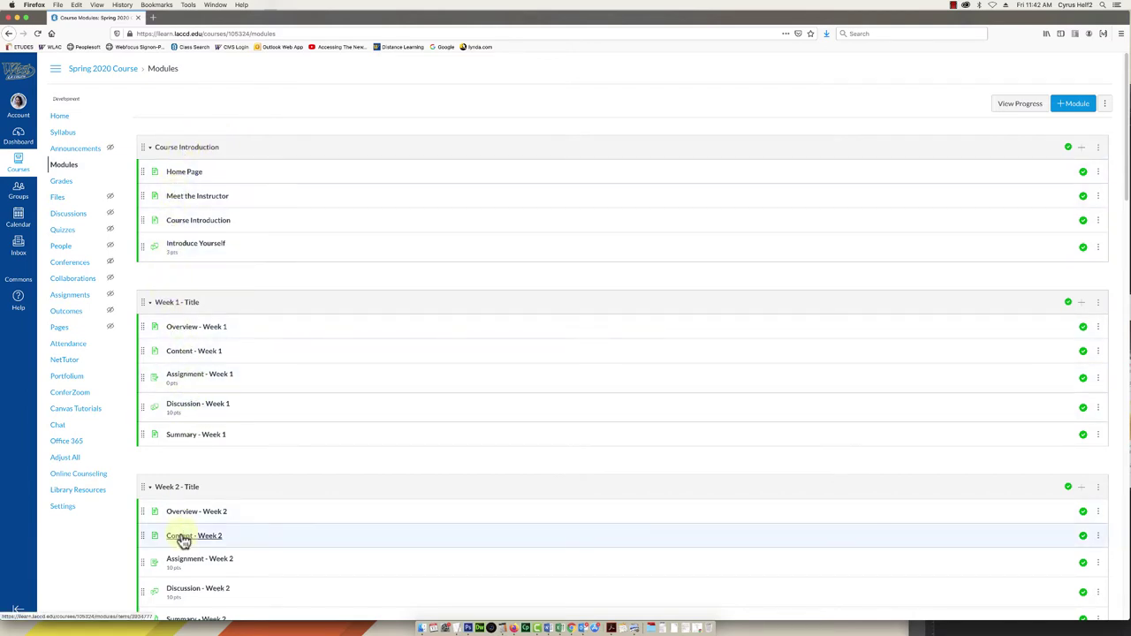
pyautogui.scroll(-1, 183, 539)
pyautogui.scroll(-1, 183, 539)
pyautogui.scroll(2, 182, 530)
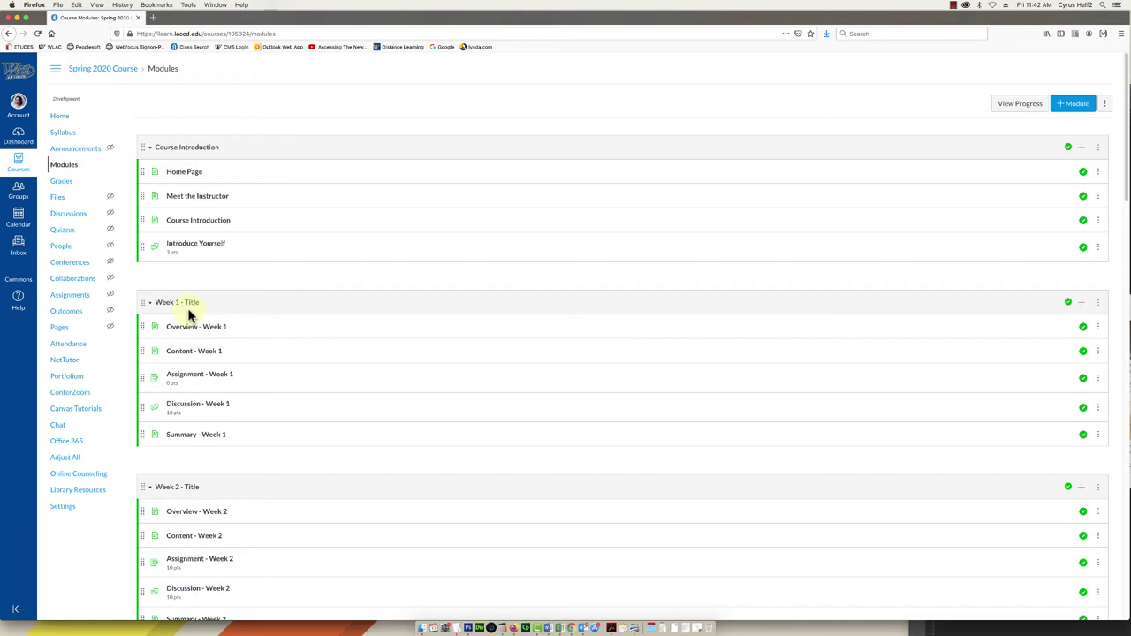
# Open the Week 1 - Title module's settings, select the module name for renaming, and cancel the edit
pyautogui.click(1100, 305)
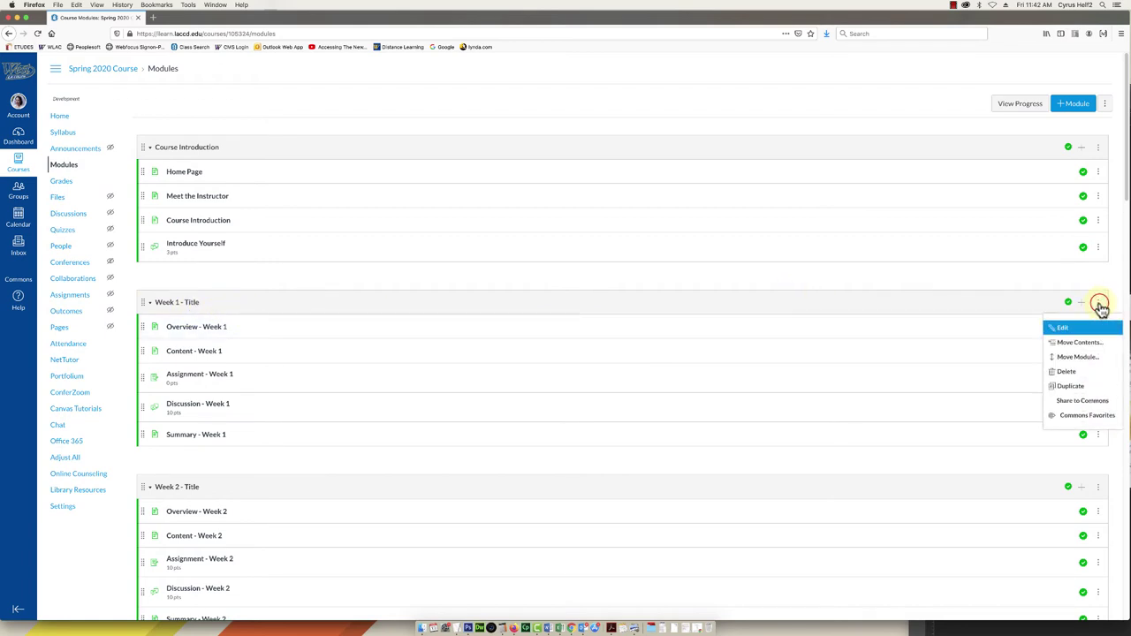
pyautogui.click(1063, 331)
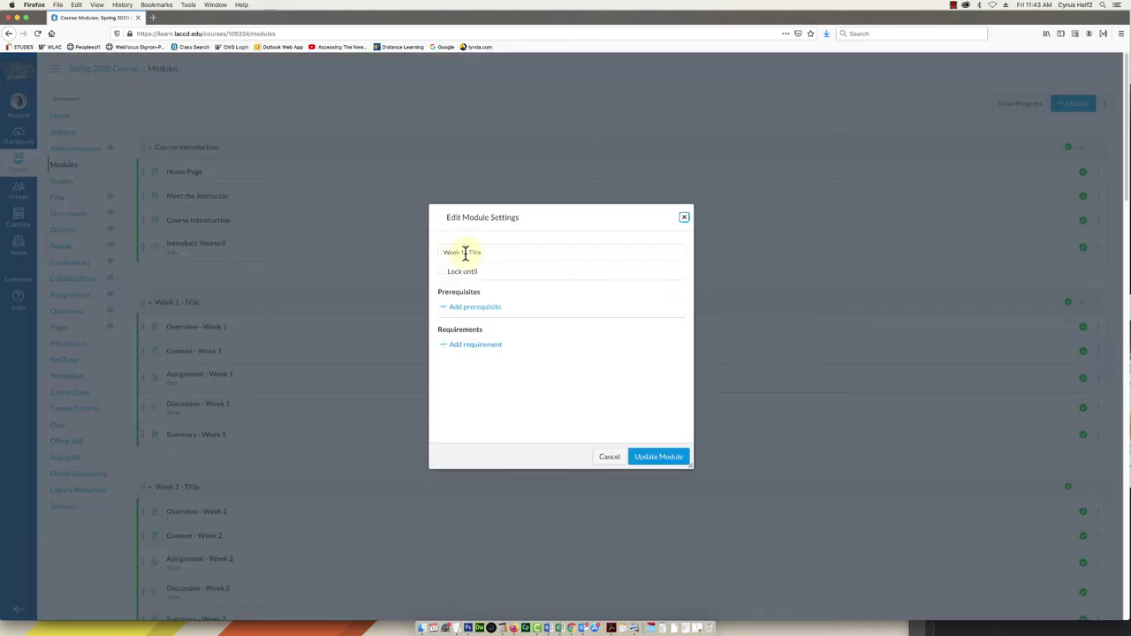
pyautogui.moveTo(488, 253); pyautogui.dragTo(450, 253)
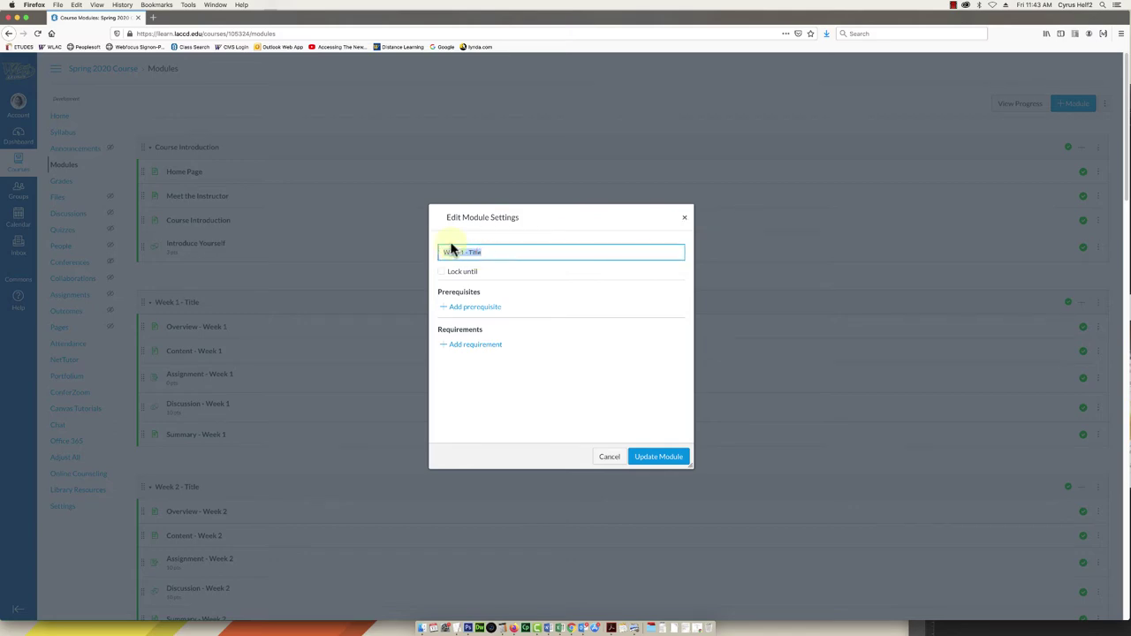
pyautogui.write('W')
pyautogui.click(448, 252)
pyautogui.click(606, 457)
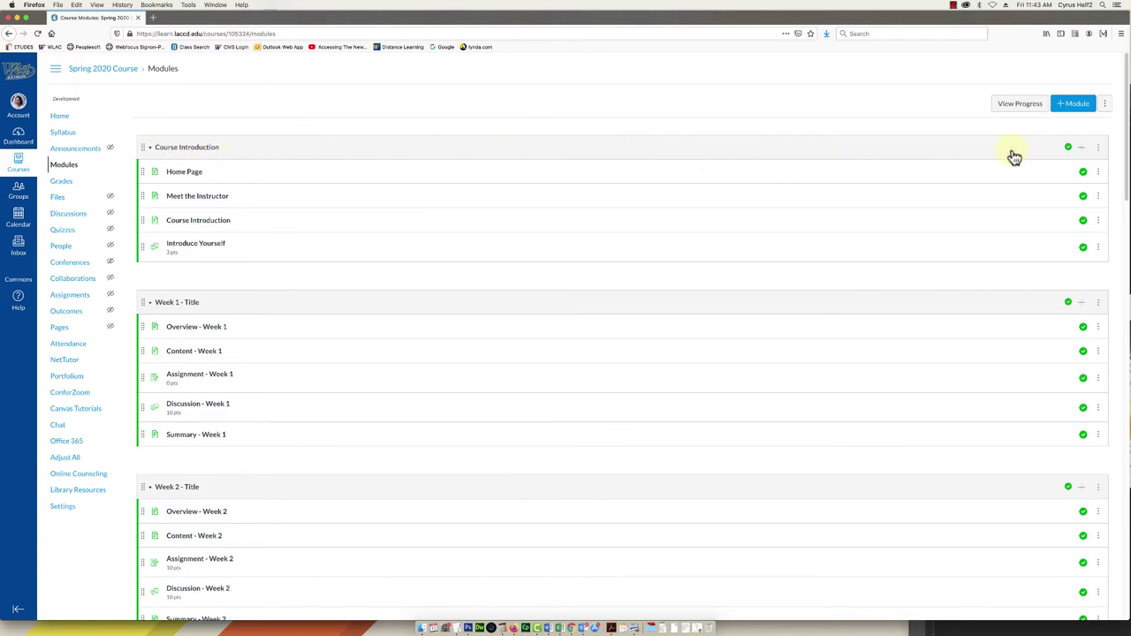
# Unpublish the Course Introduction module, and collapse and re-expand its item list
pyautogui.click(1066, 148)
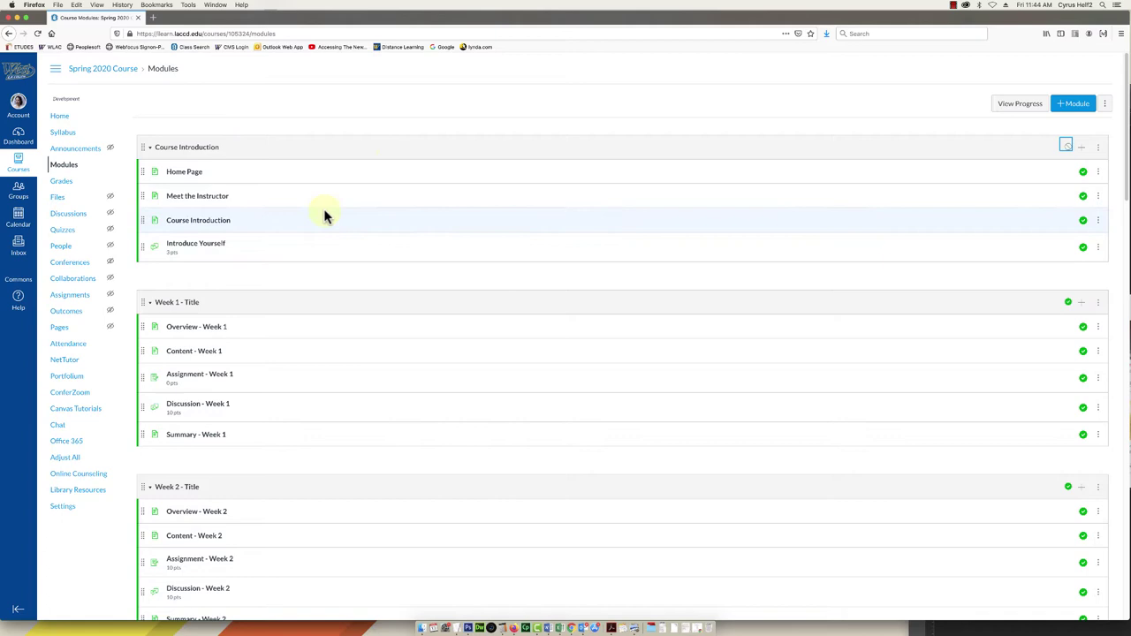
pyautogui.click(151, 154)
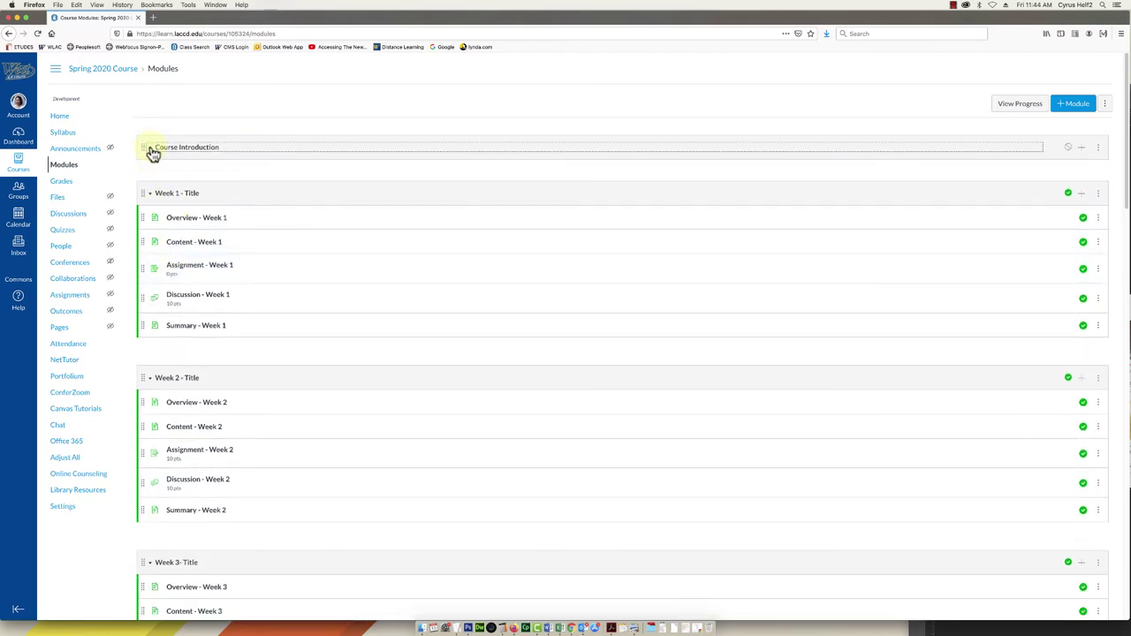
pyautogui.click(152, 152)
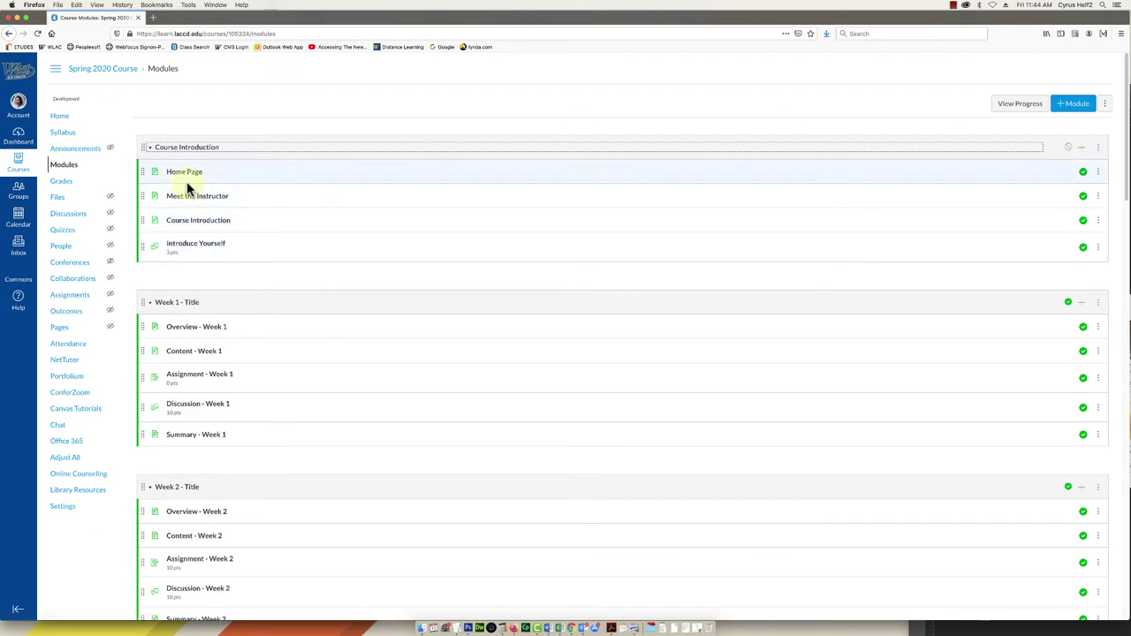
# Review the Course Introduction and Week 1 modules, and read through the Overview - Week 1 page from its topic heading to the weekly schedule
pyautogui.scroll(-2, 197, 152)
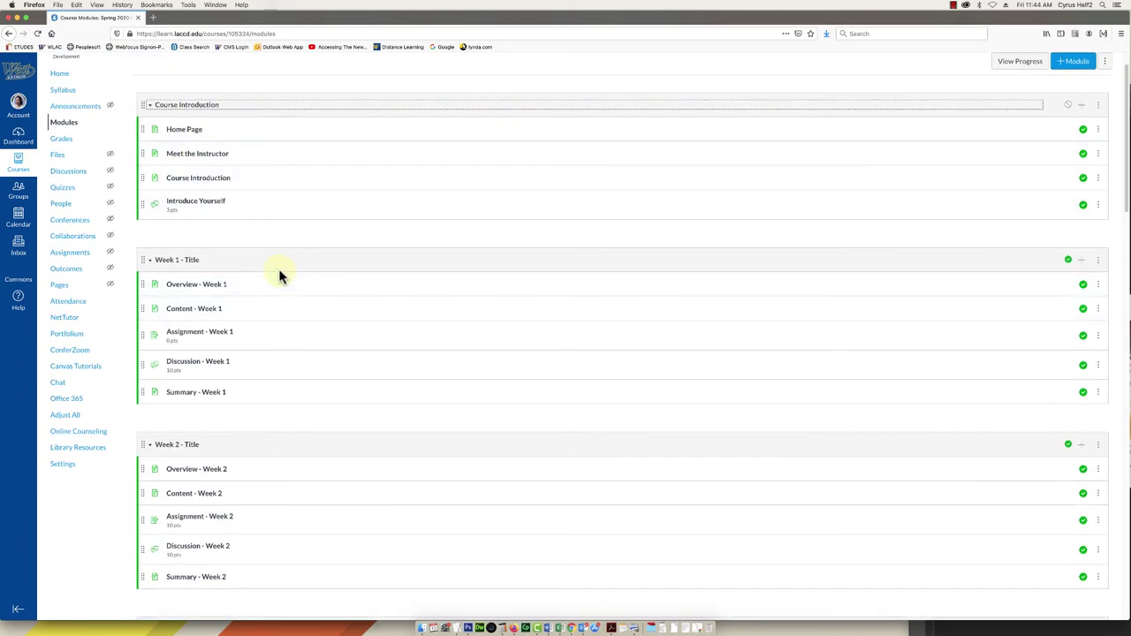
pyautogui.scroll(-4, 278, 268)
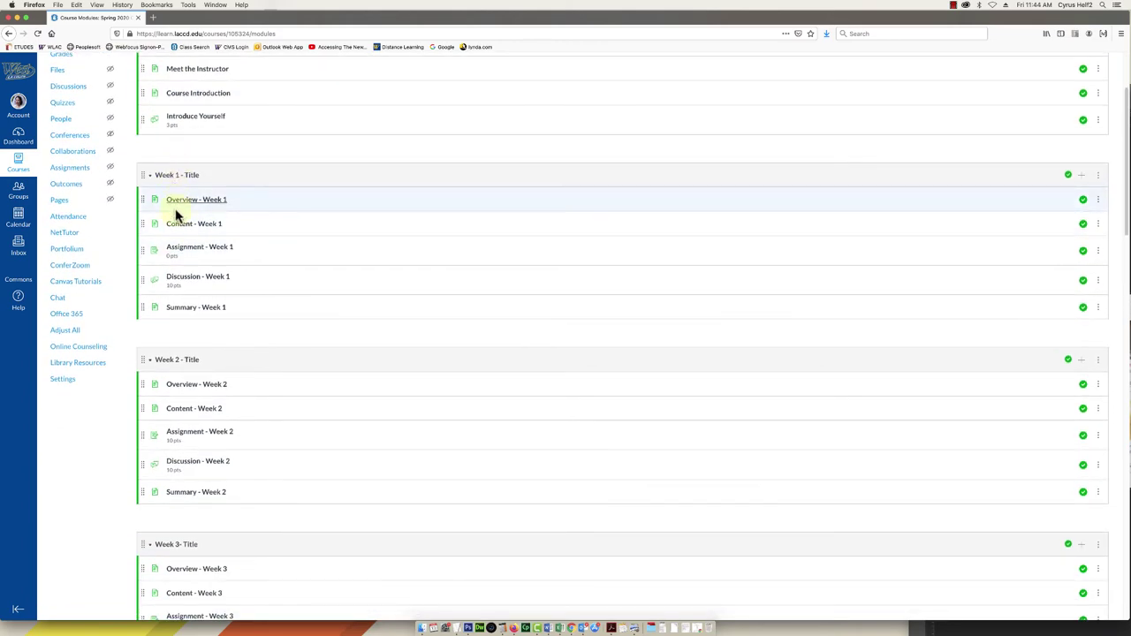
pyautogui.scroll(4, 248, 139)
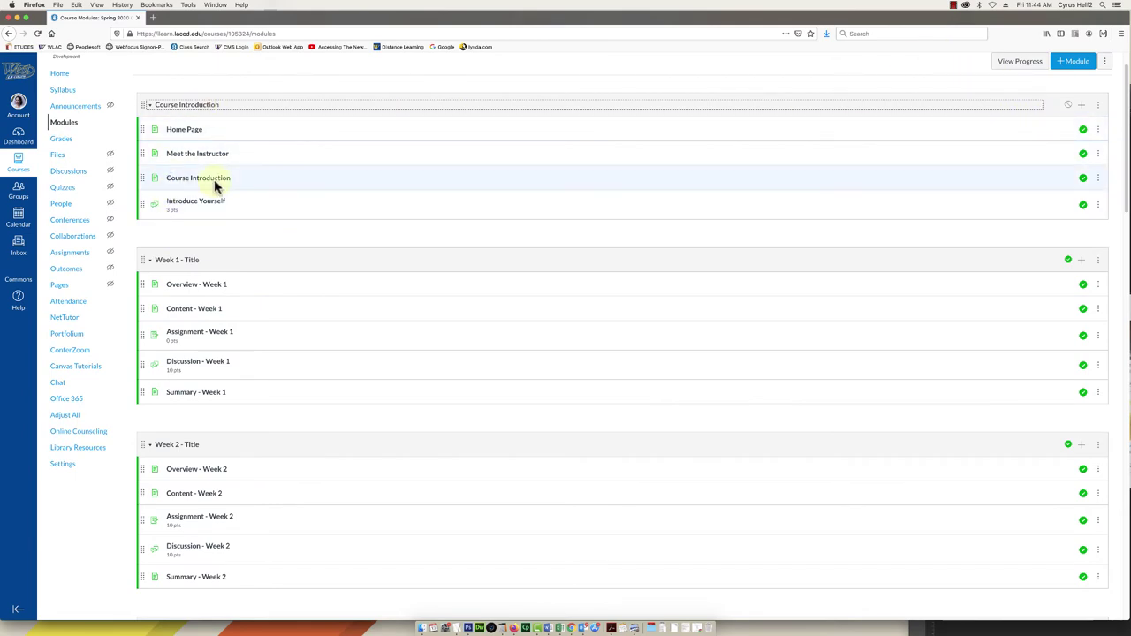
pyautogui.scroll(-3, 236, 156)
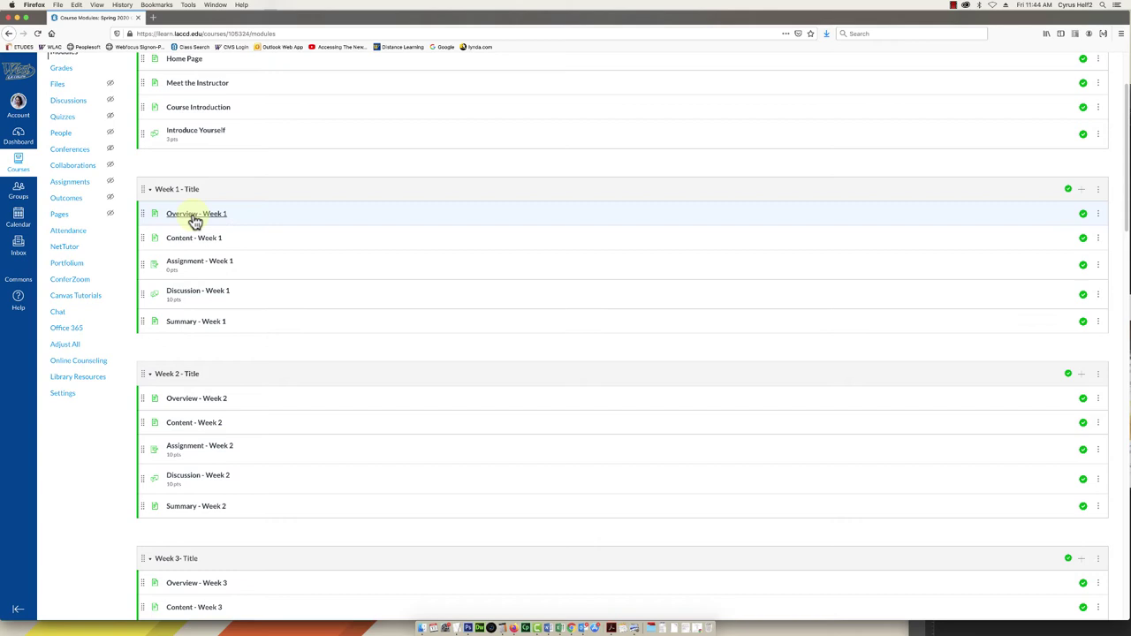
pyautogui.click(193, 217)
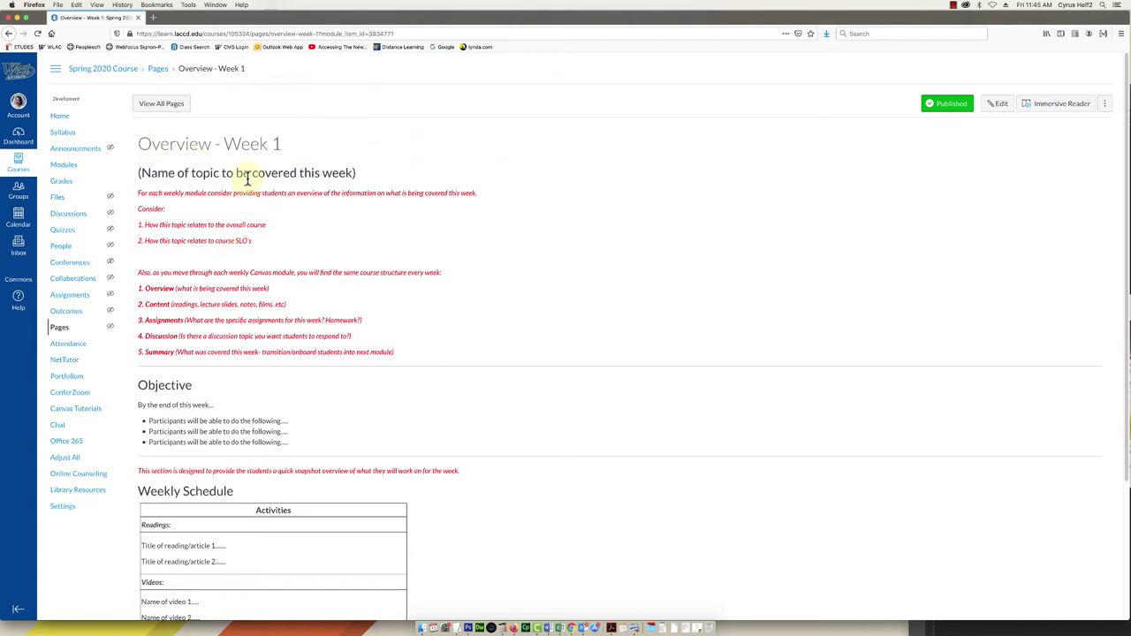
pyautogui.scroll(-2, 247, 180)
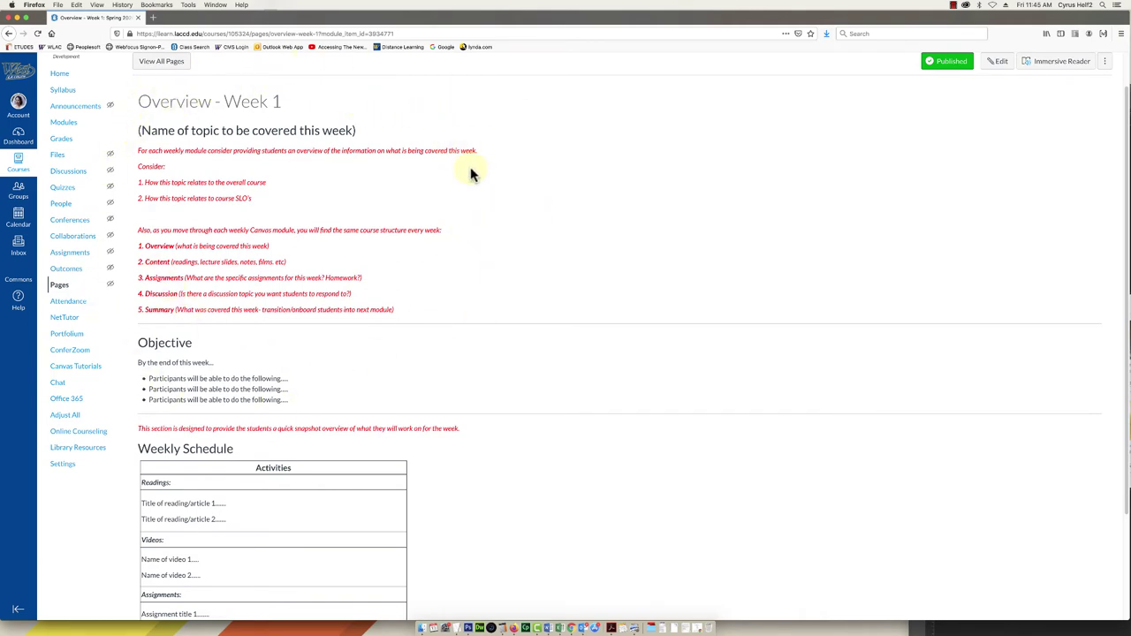
pyautogui.scroll(-3, 477, 205)
pyautogui.scroll(-3, 478, 208)
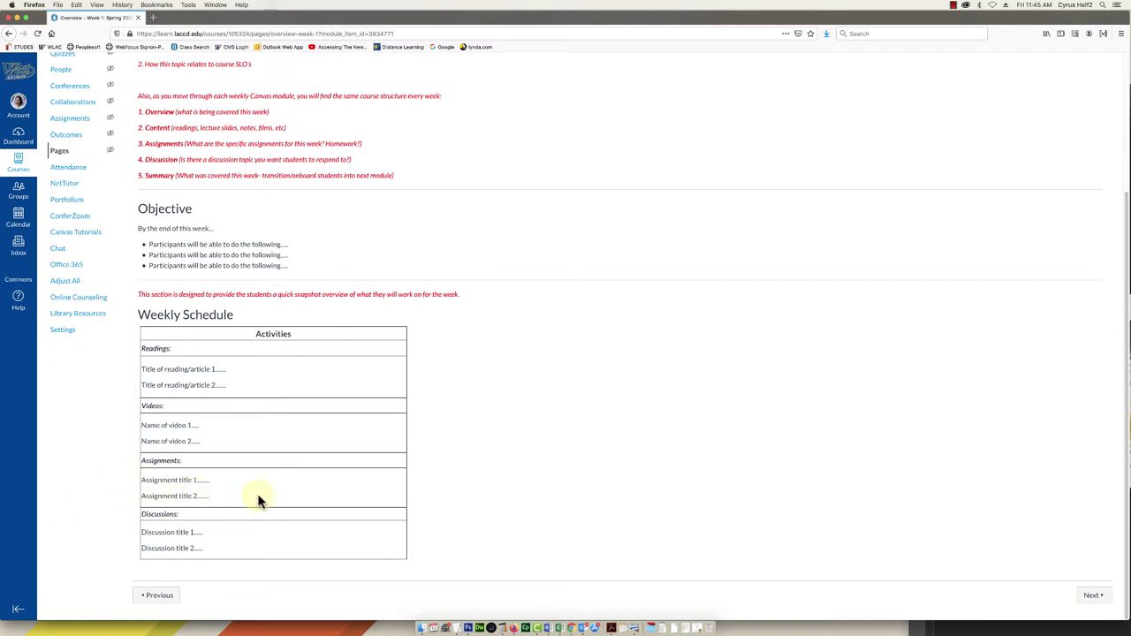
pyautogui.scroll(1, 458, 297)
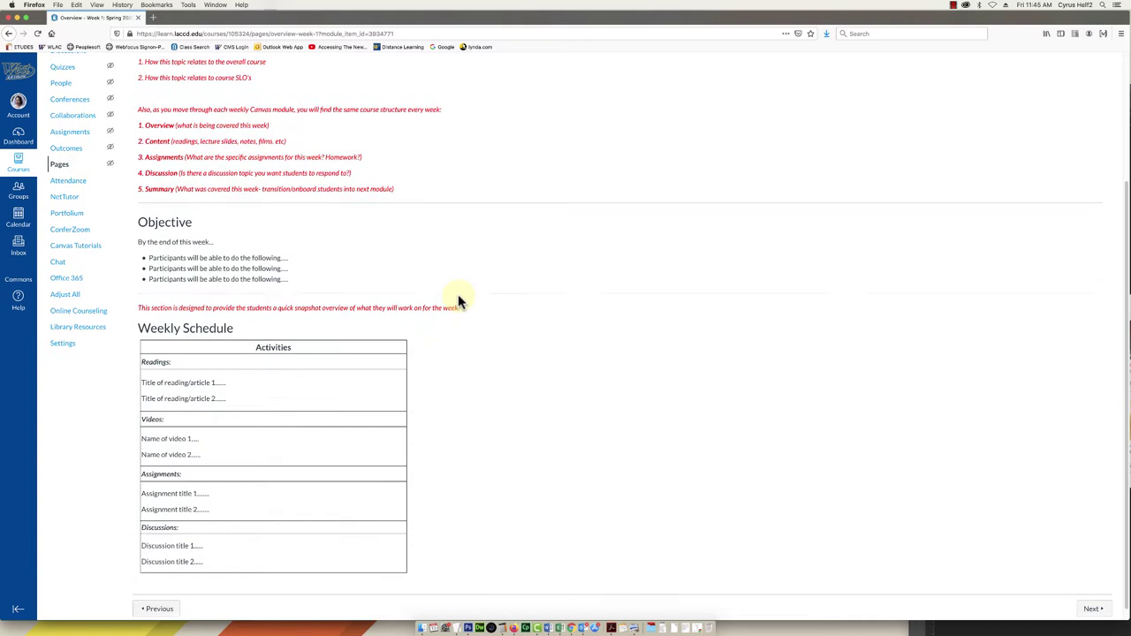
pyautogui.scroll(5, 458, 297)
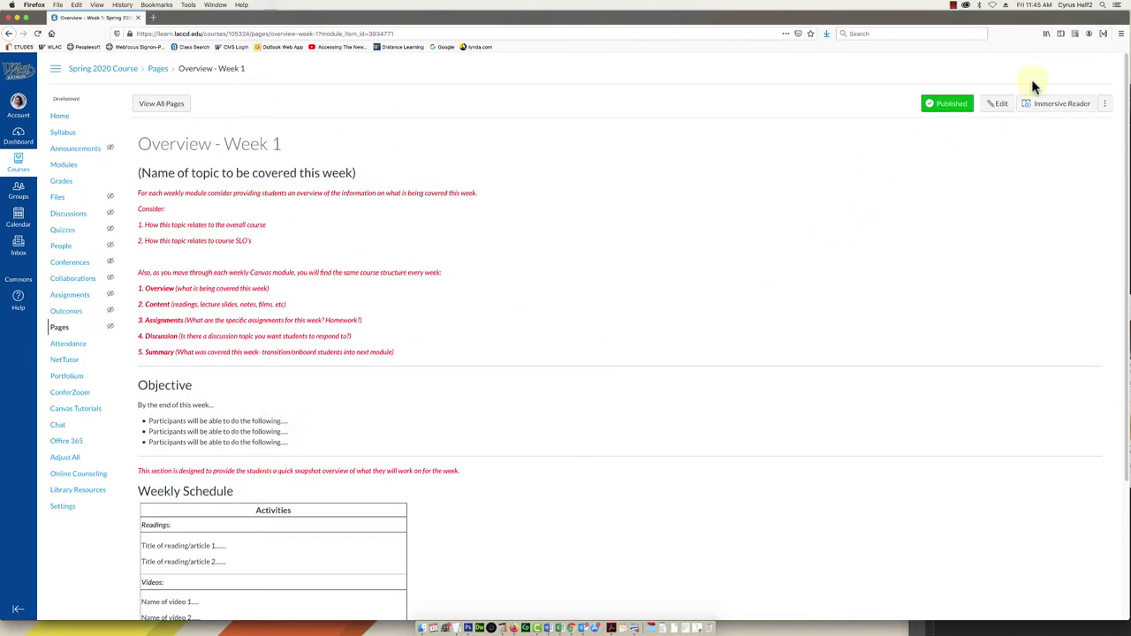
# Open the Overview - Week 1 page for editing and delete all of its template content
pyautogui.click(998, 104)
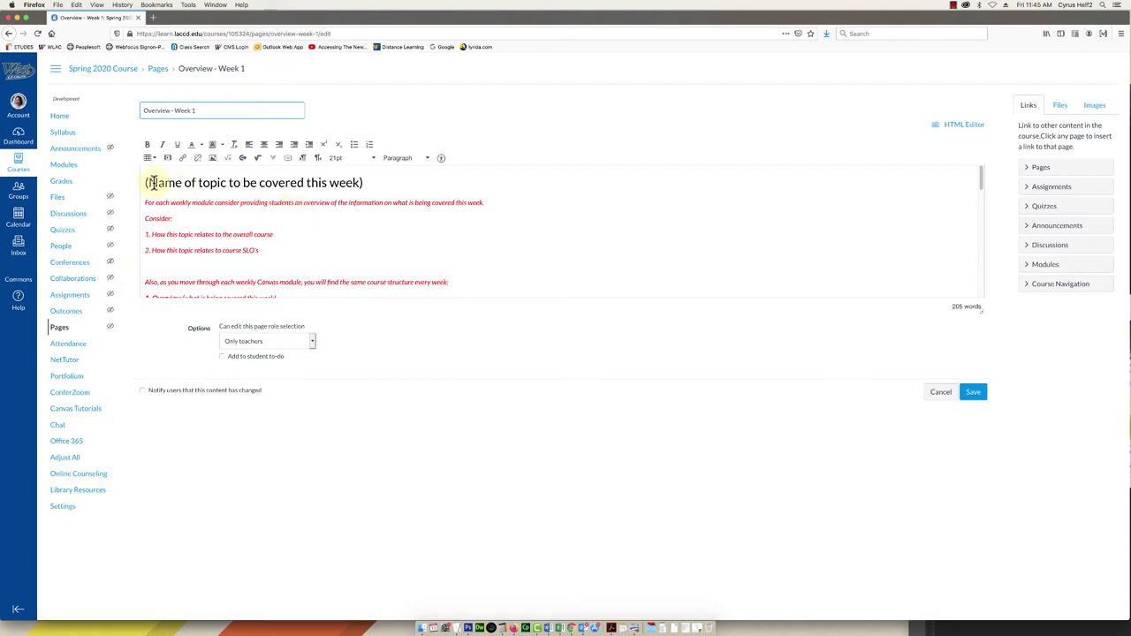
pyautogui.moveTo(142, 181); pyautogui.dragTo(483, 390)
pyautogui.press('Delete')
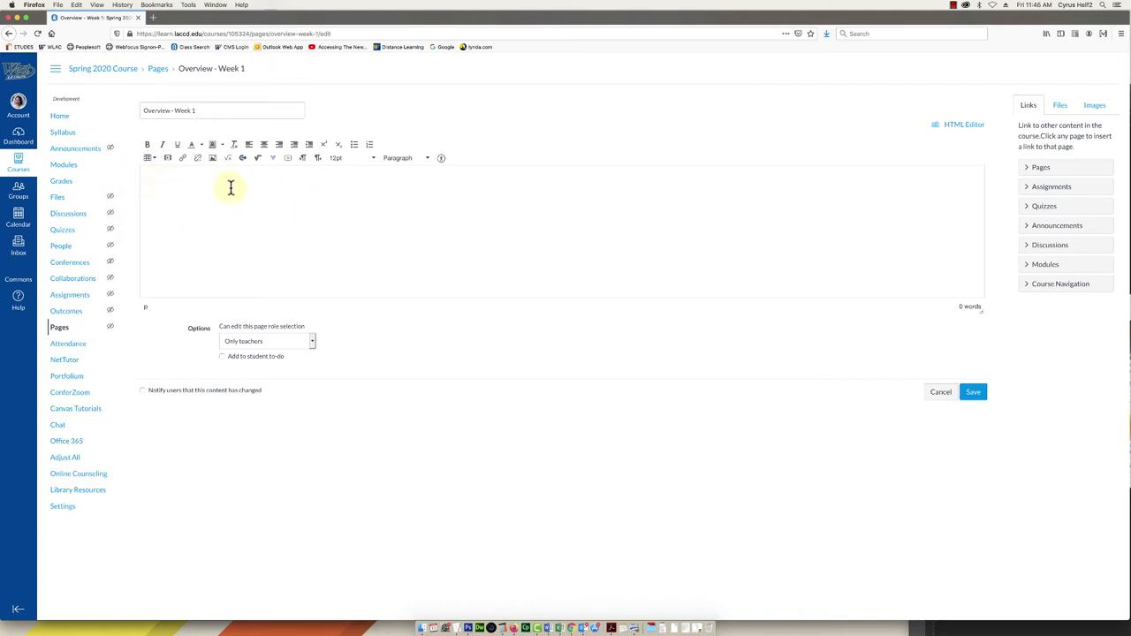
# Browse the page editor's external tools, open the YouTube tool and search it for "word crimes"
pyautogui.click(273, 160)
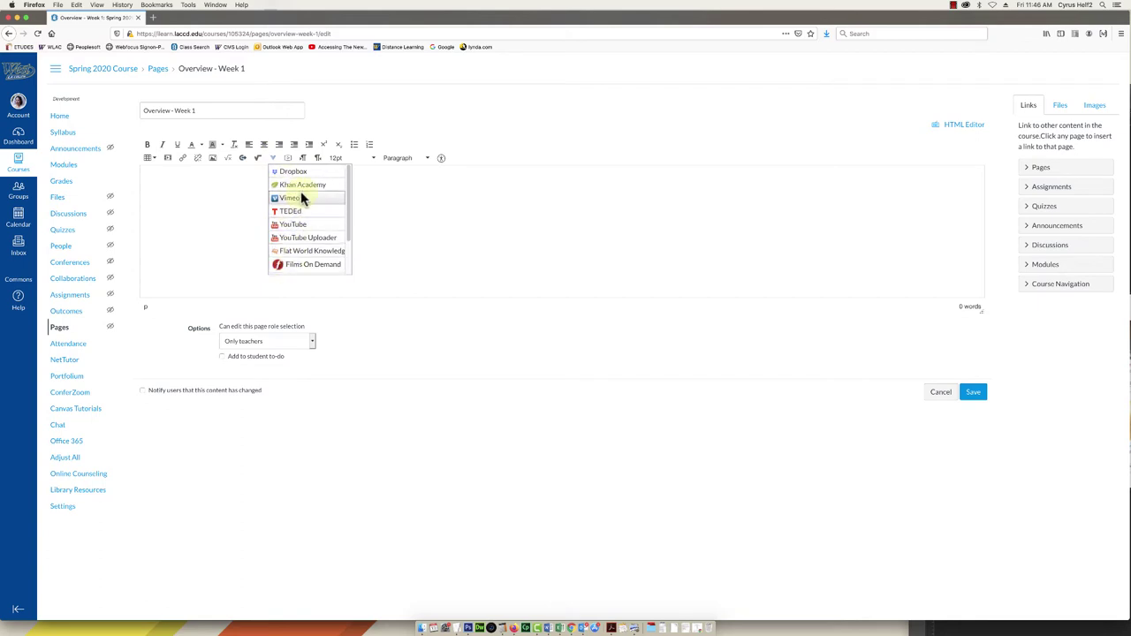
pyautogui.scroll(-1, 299, 198)
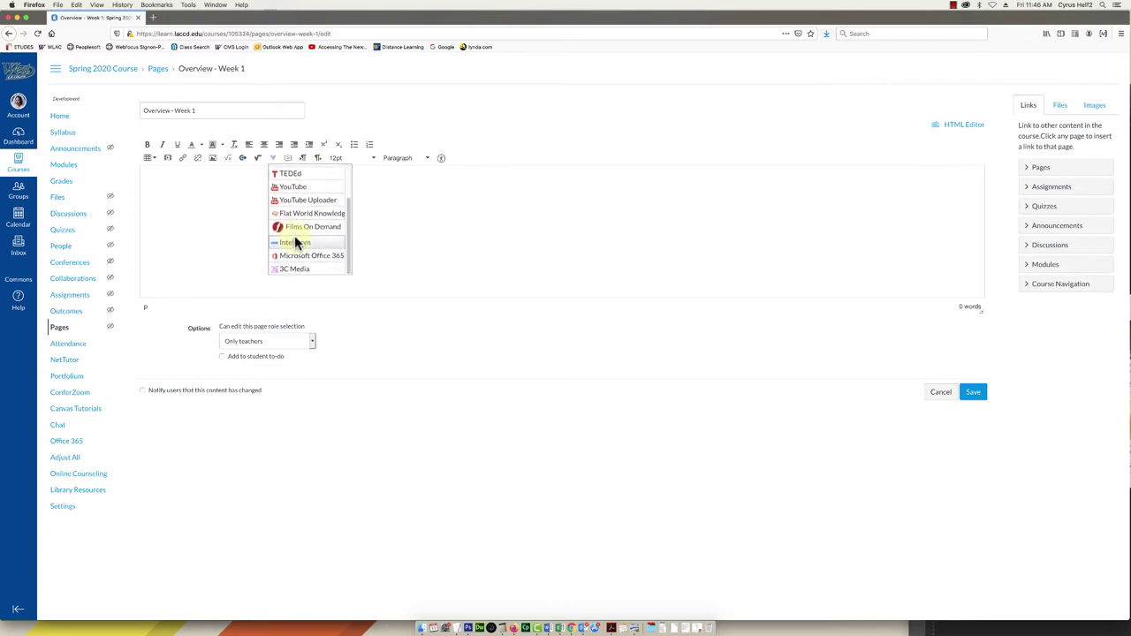
pyautogui.scroll(-1, 296, 238)
pyautogui.scroll(1, 296, 237)
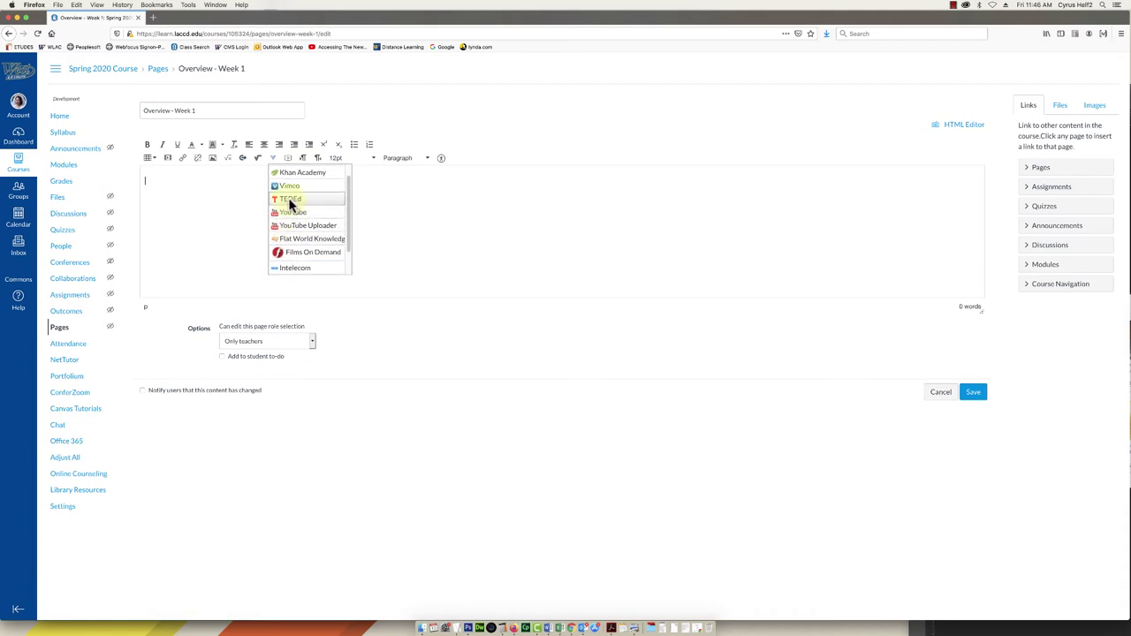
pyautogui.click(287, 214)
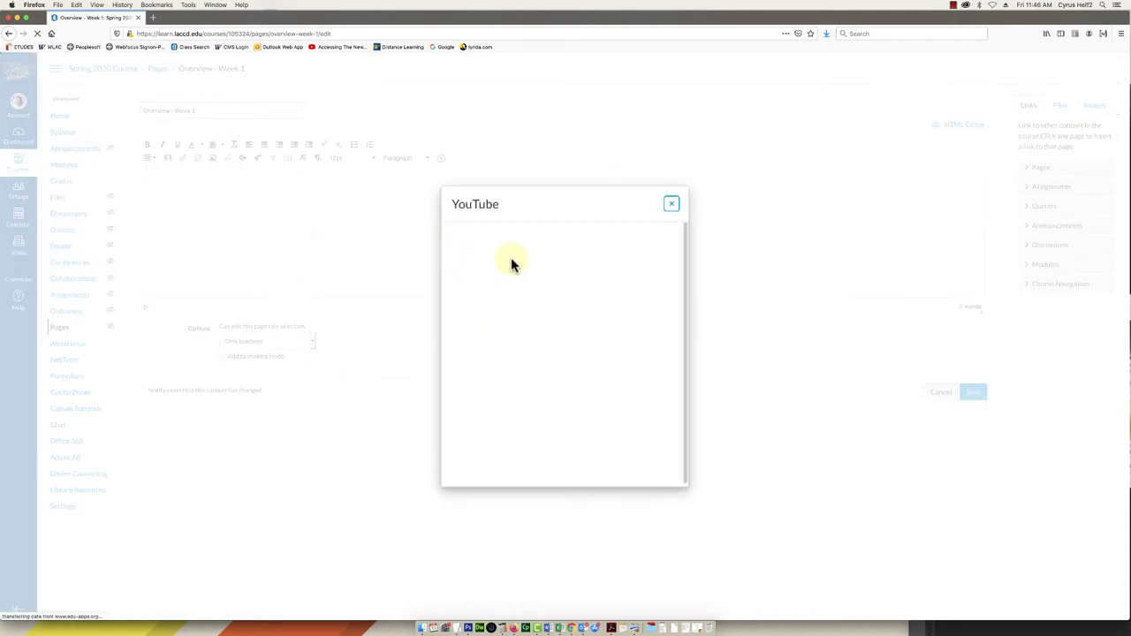
pyautogui.click(608, 235)
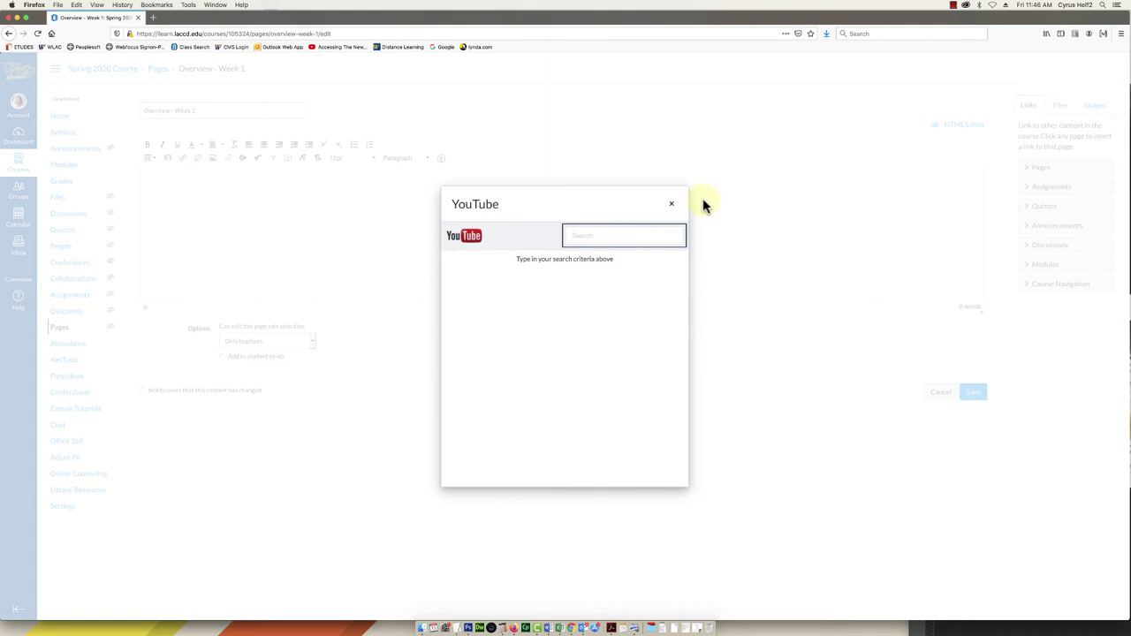
pyautogui.write('word crimes')
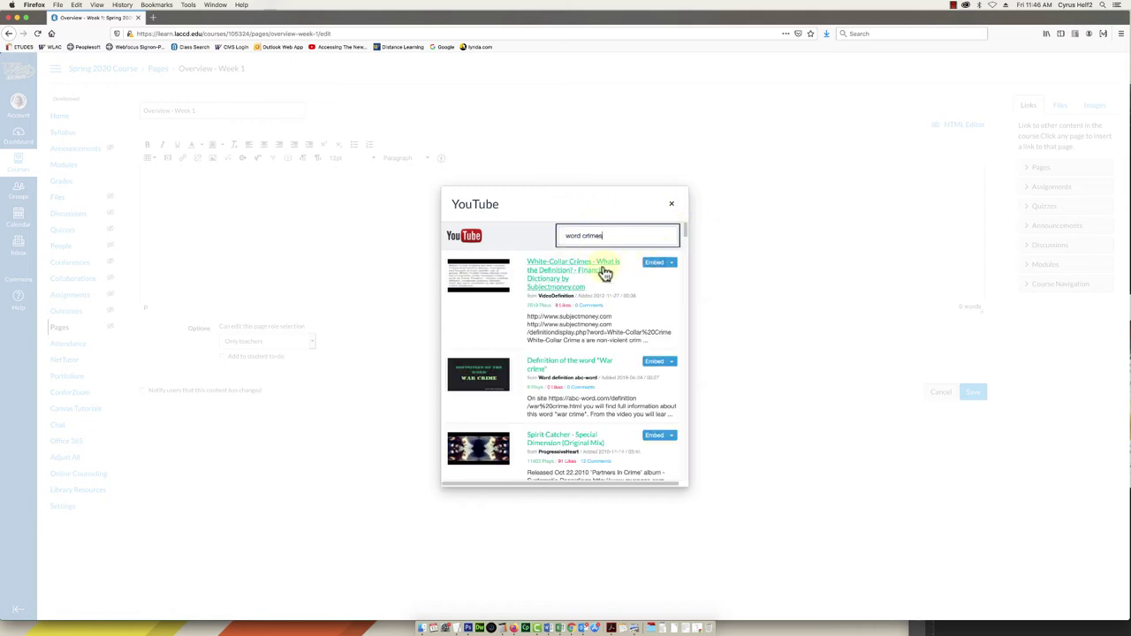
pyautogui.scroll(-8, 601, 265)
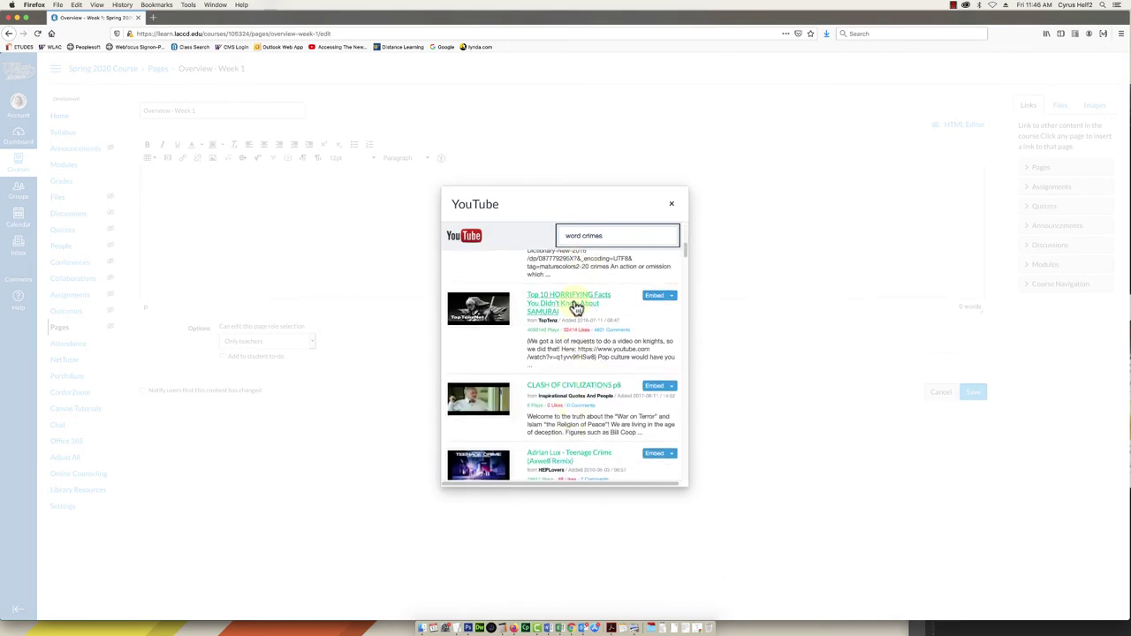
pyautogui.scroll(6, 593, 265)
# Search YouTube for "grammar" and embed the "Basic English Grammar: Parts of Speech" video in the page
pyautogui.moveTo(626, 239); pyautogui.dragTo(515, 230)
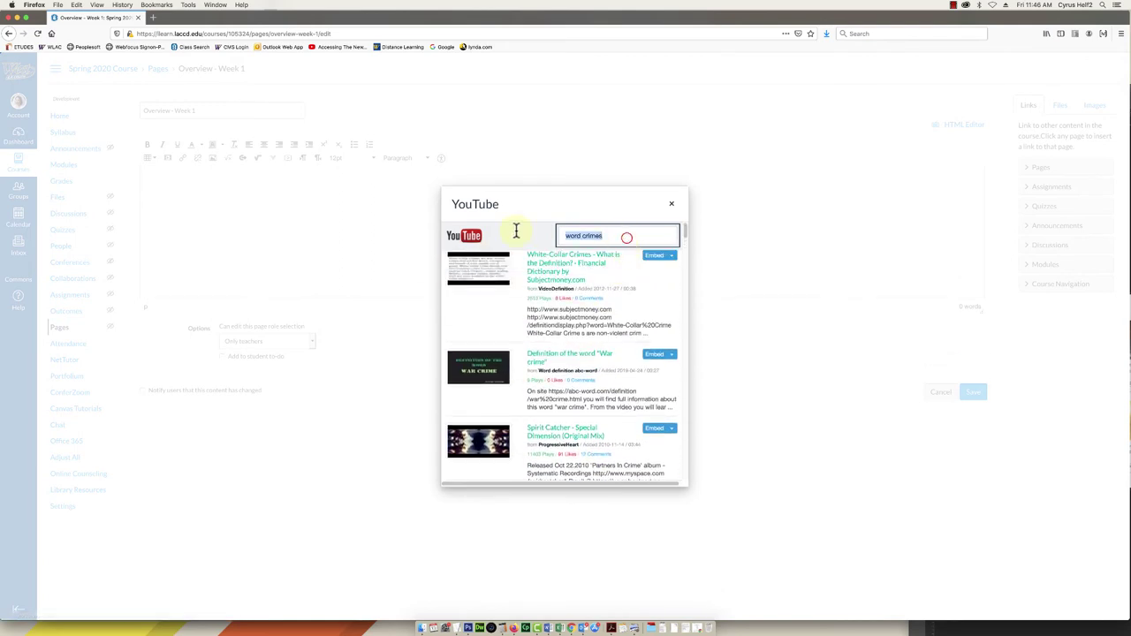
pyautogui.write('grammar')
pyautogui.press('Return')
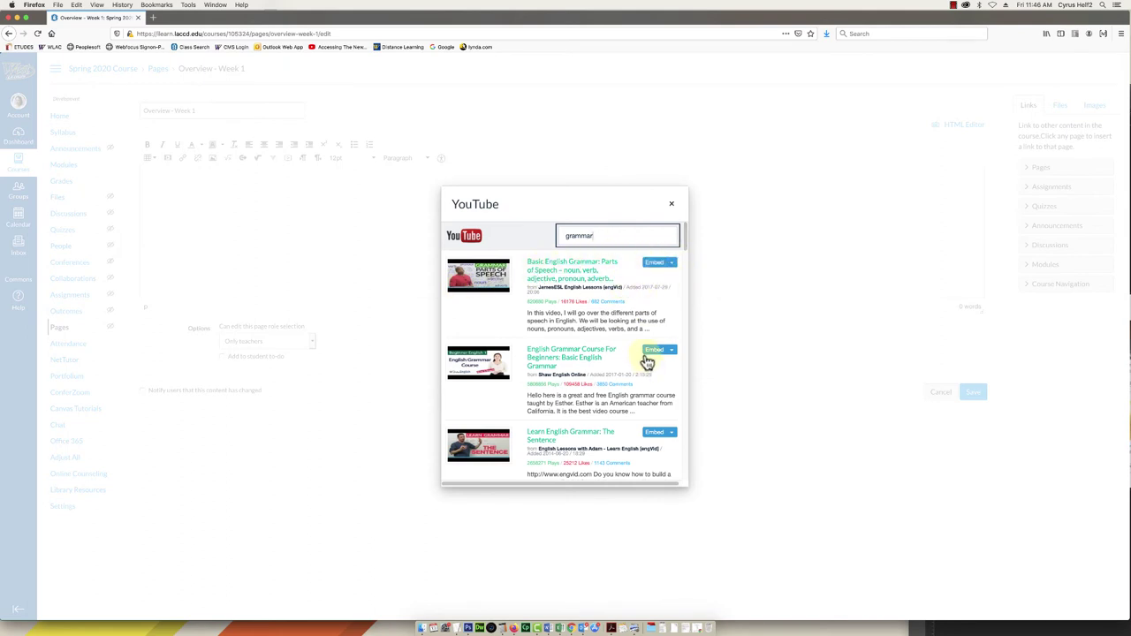
pyautogui.click(651, 265)
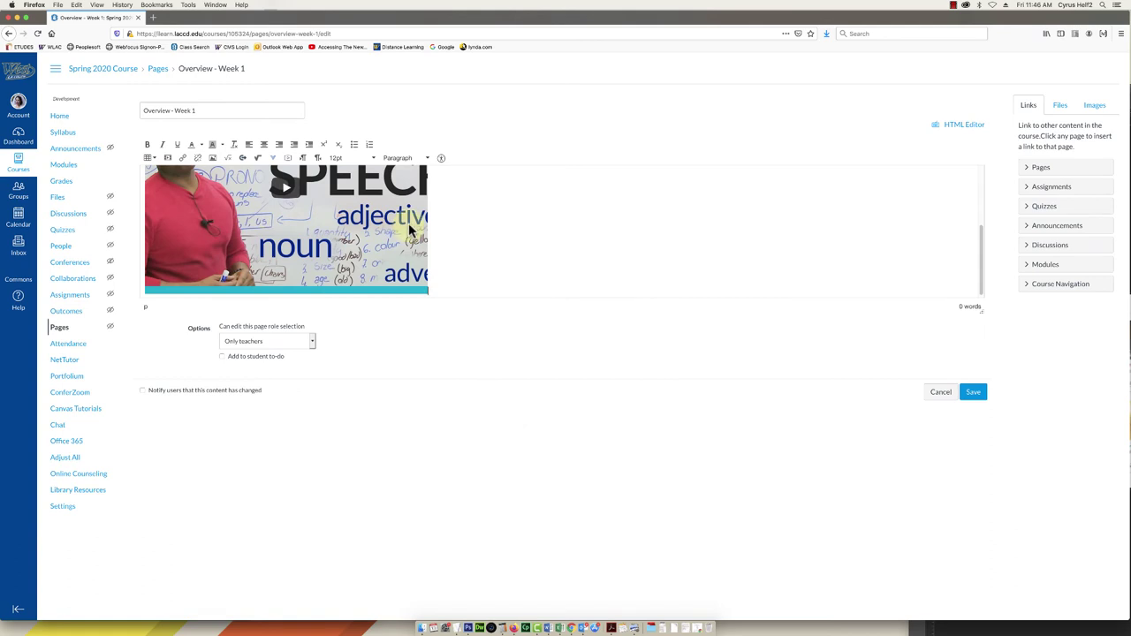
pyautogui.scroll(2, 566, 239)
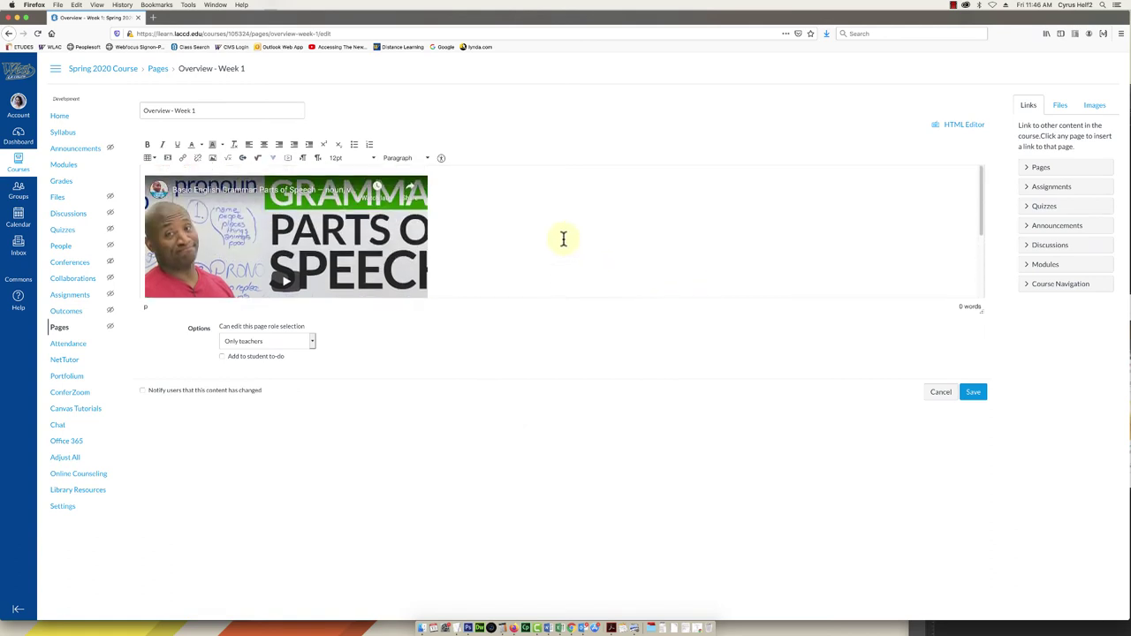
# Discard the unsaved edits to the Overview - Week 1 page and look over its template content
pyautogui.click(941, 394)
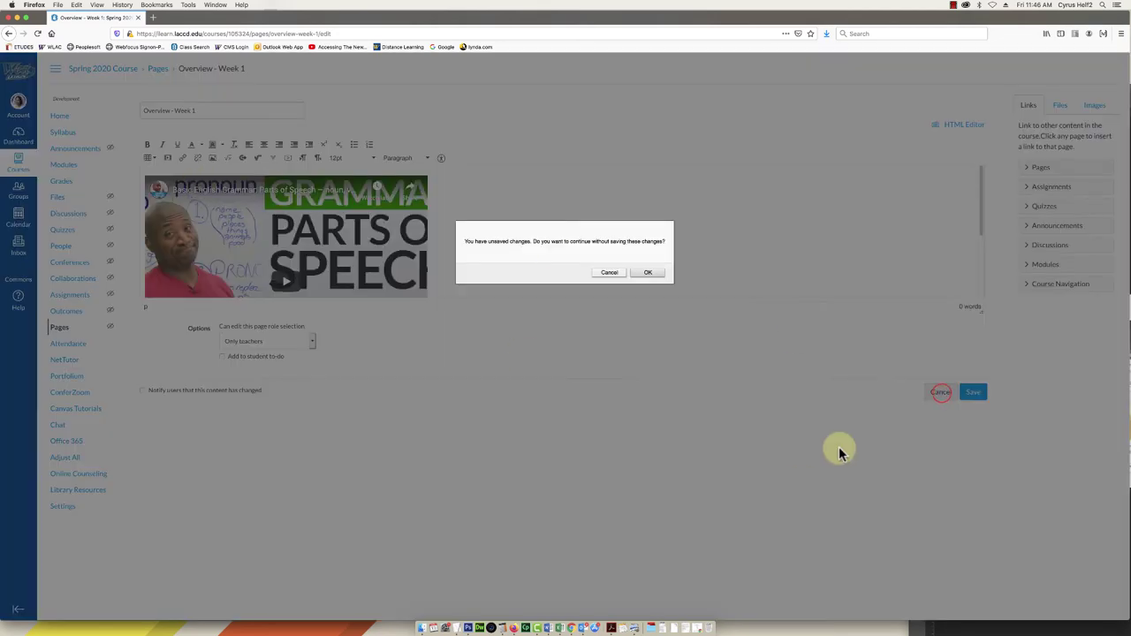
pyautogui.click(650, 272)
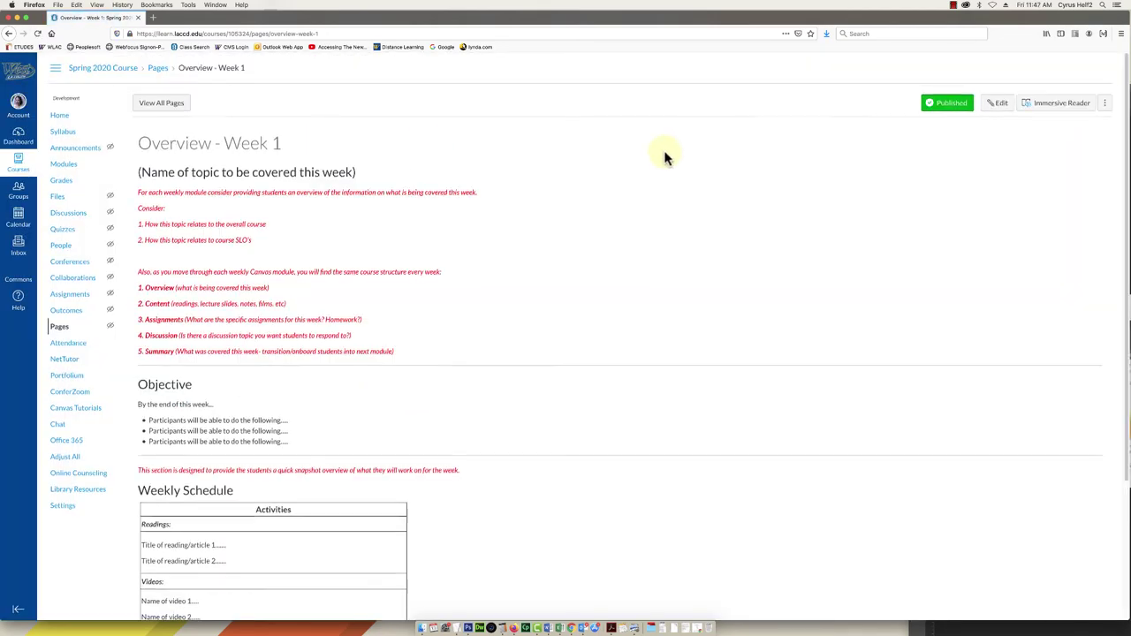
pyautogui.scroll(-4, 659, 152)
pyautogui.scroll(4, 601, 340)
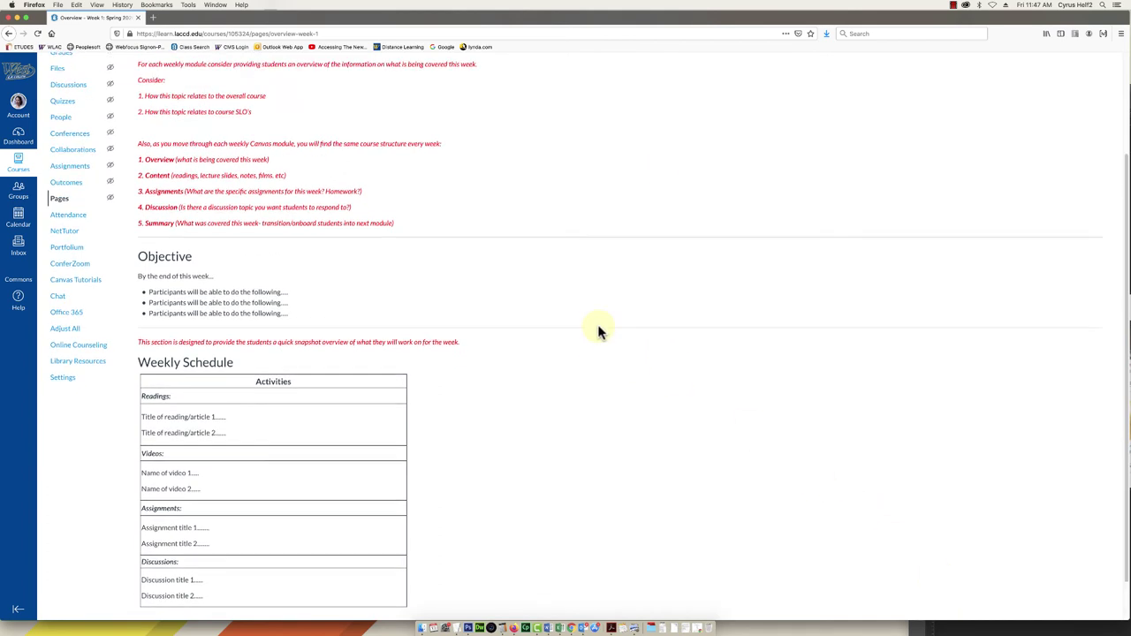
# Look over the Content - Week 1 page in the Week 1 module and continue to Assignment - Week 1
pyautogui.click(68, 166)
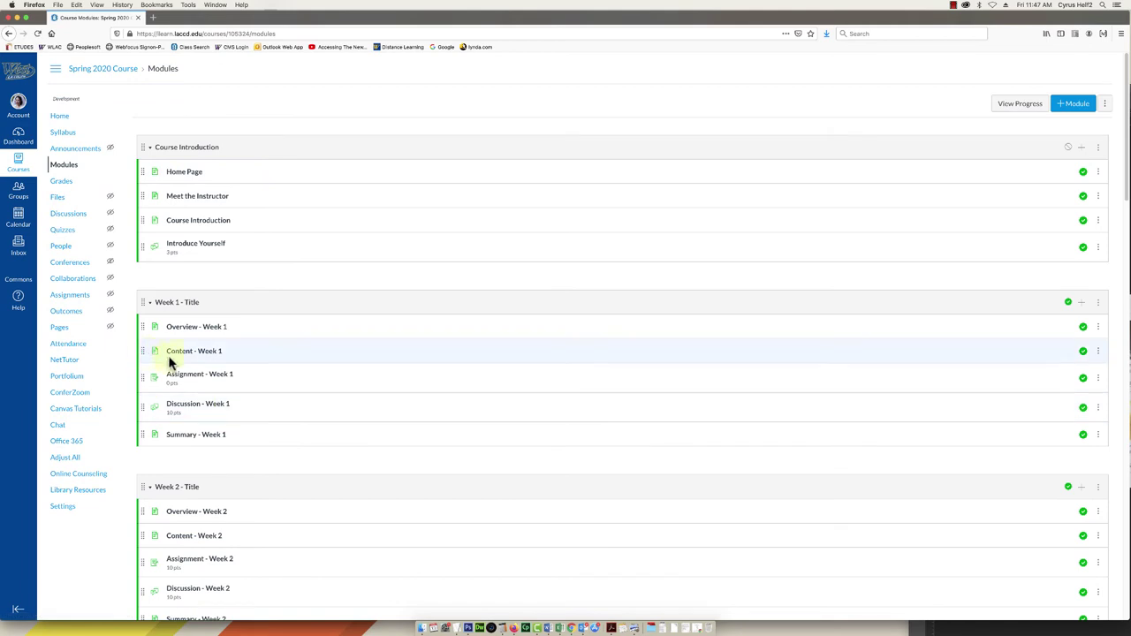
pyautogui.click(186, 354)
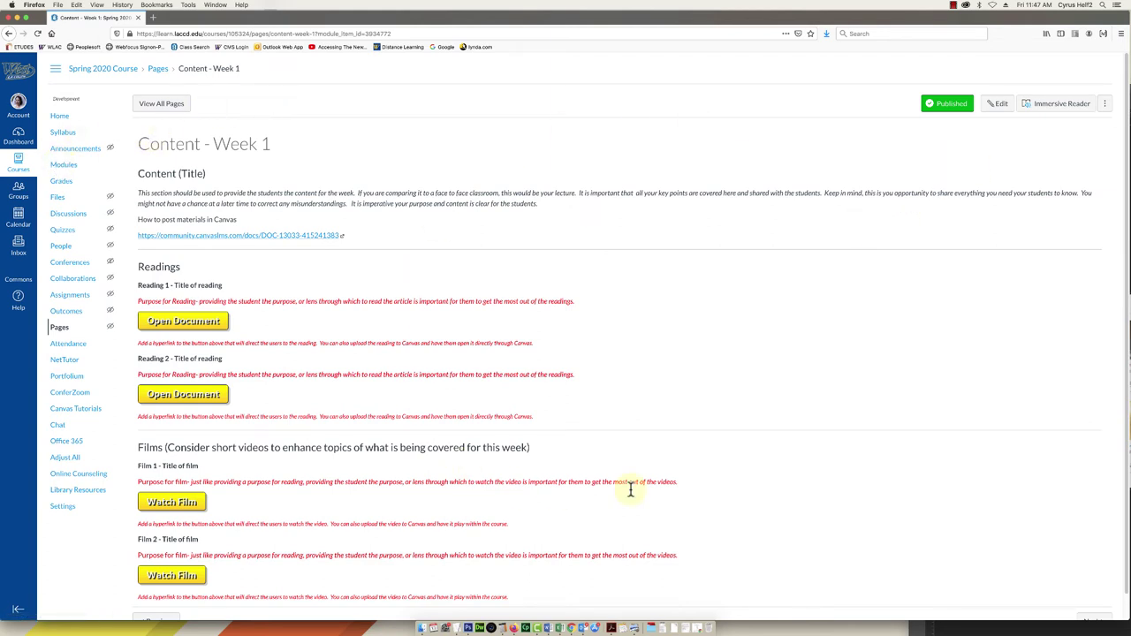
pyautogui.scroll(-1, 830, 246)
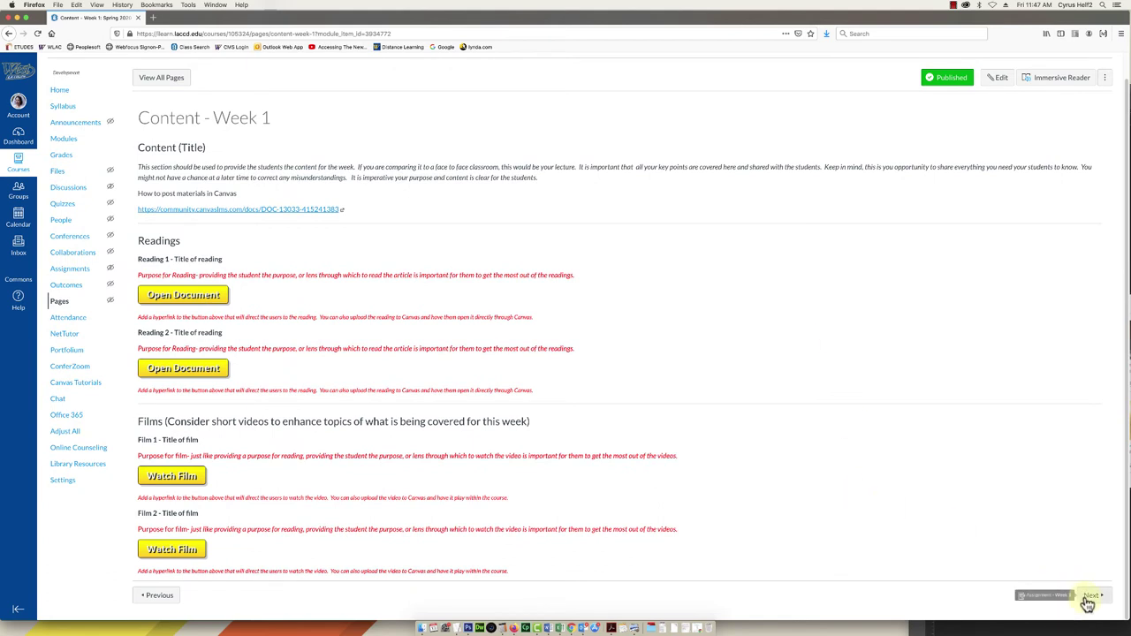
pyautogui.click(1090, 597)
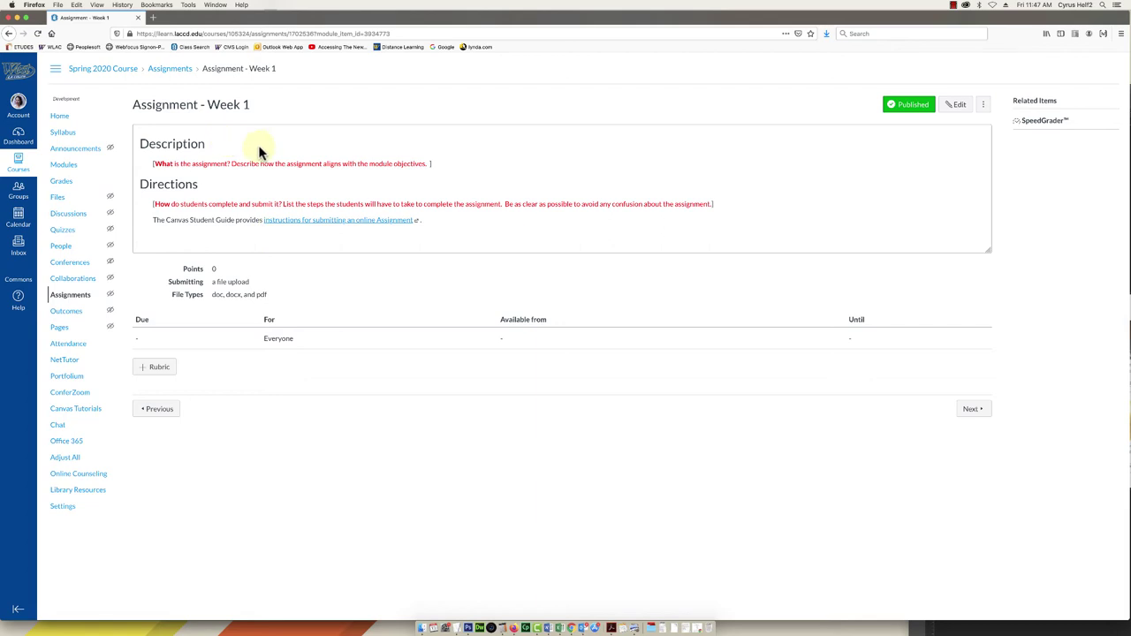
# Edit Assignment - Week 1, retitling it "Essay 2" and replacing the description prompt with "100 word essay on"
pyautogui.click(955, 104)
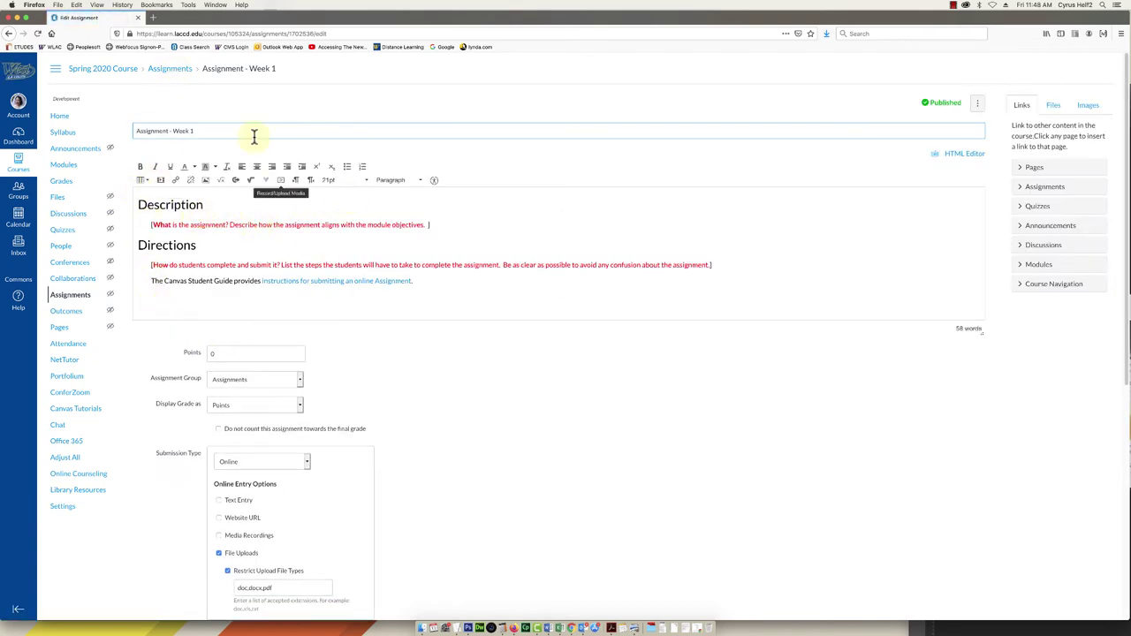
pyautogui.moveTo(210, 132); pyautogui.dragTo(137, 131)
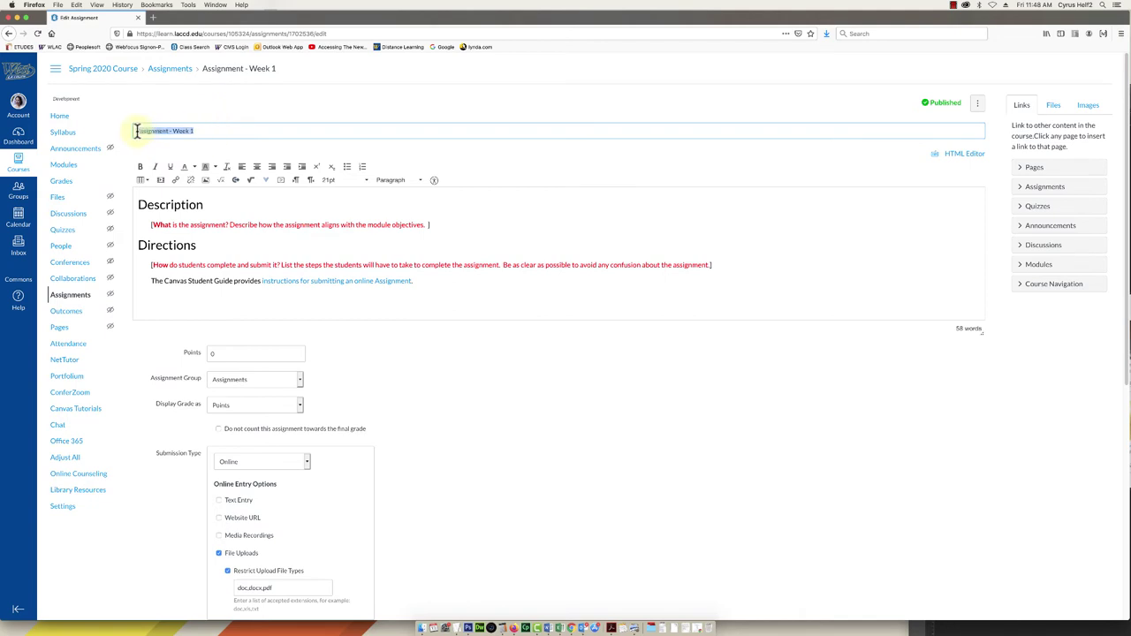
pyautogui.write('Essay 2')
pyautogui.moveTo(438, 226); pyautogui.dragTo(147, 225)
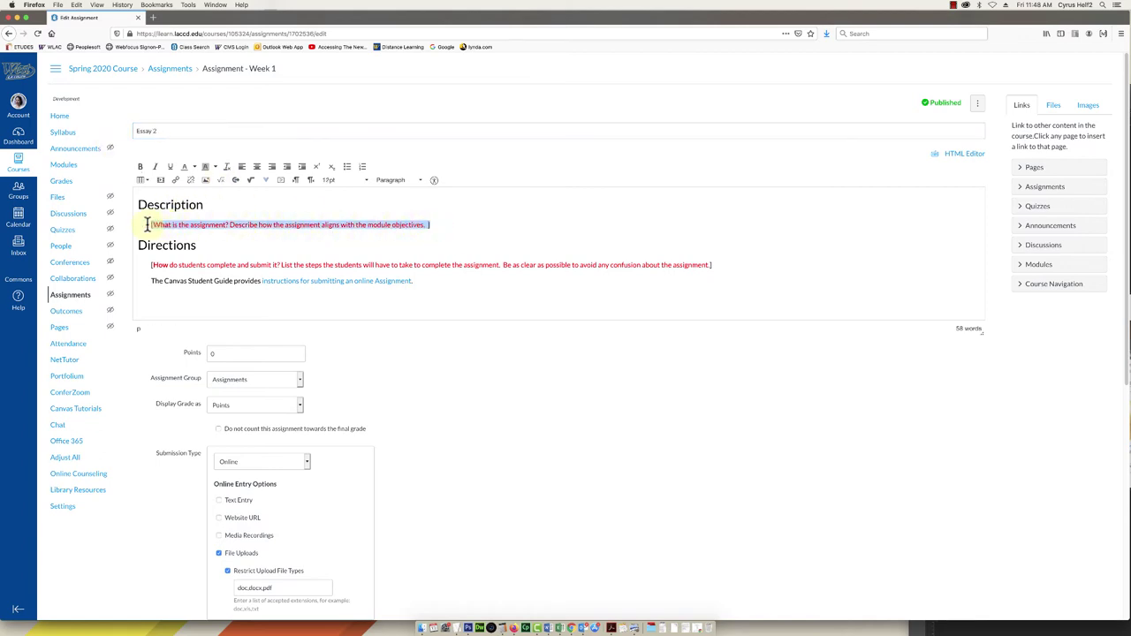
pyautogui.press('BackSpace')
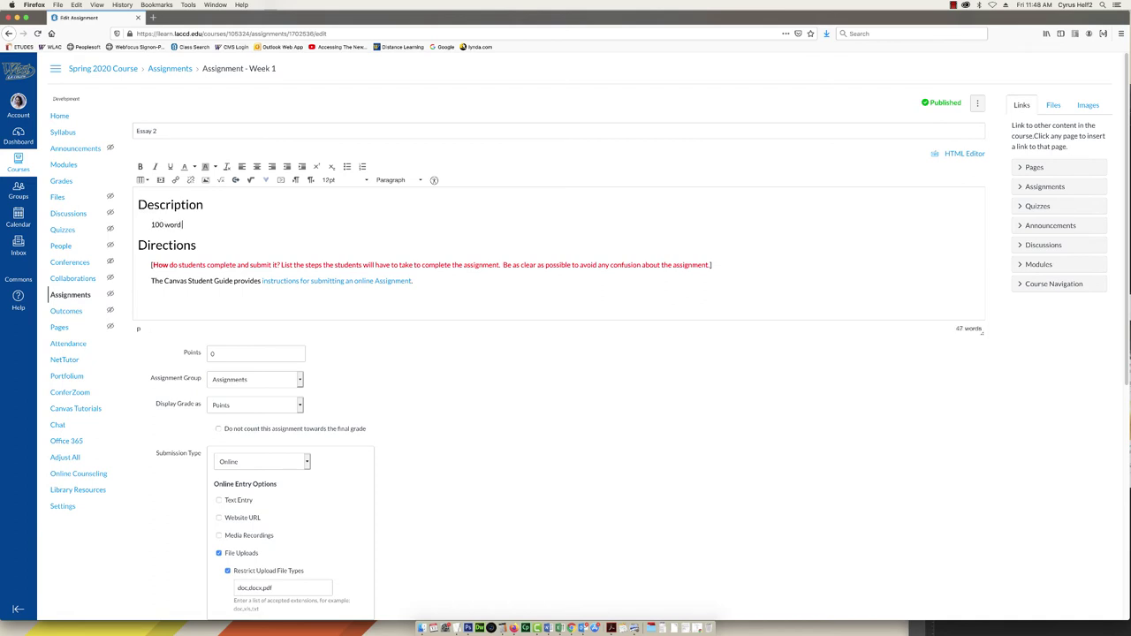
pyautogui.write('100 word essay on')
# Replace the red prompt under Directions with "Upload your essay."
pyautogui.moveTo(714, 264); pyautogui.dragTo(152, 266)
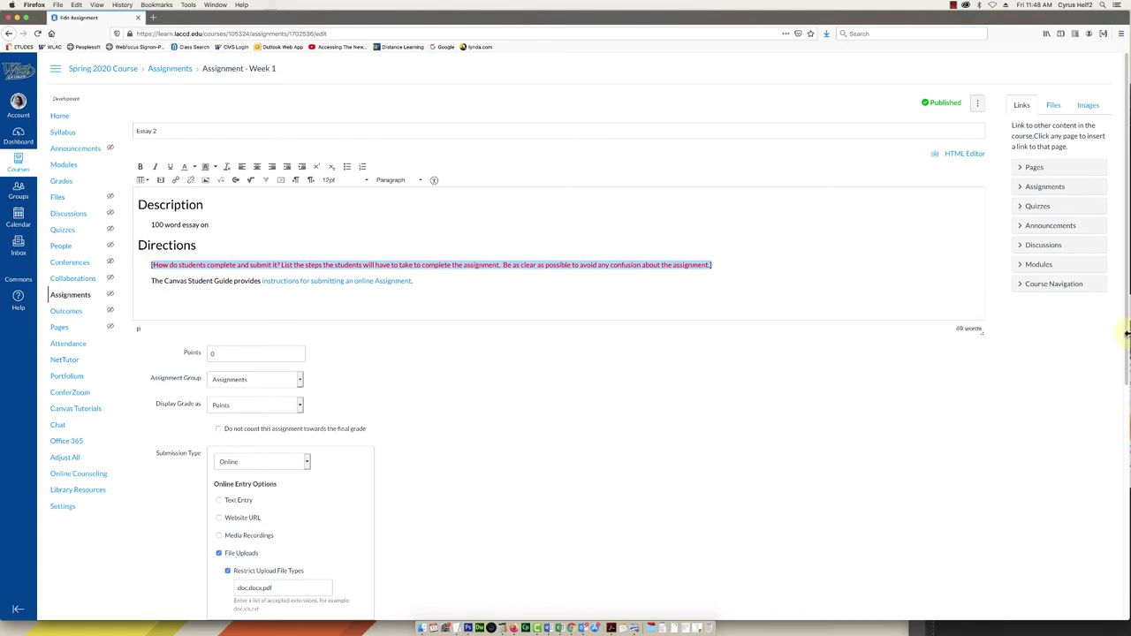
pyautogui.press('BackSpace')
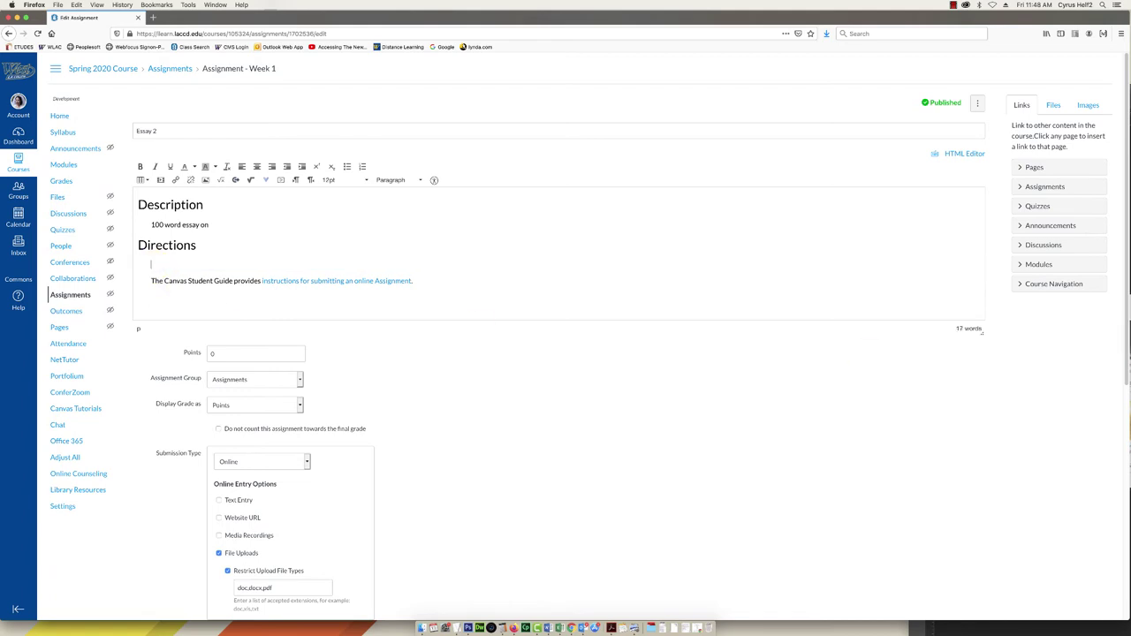
pyautogui.write('Upload your essay.')
# Set the assignment's points to 50 and allow Text Entry as an additional online submission option
pyautogui.scroll(-1, 220, 302)
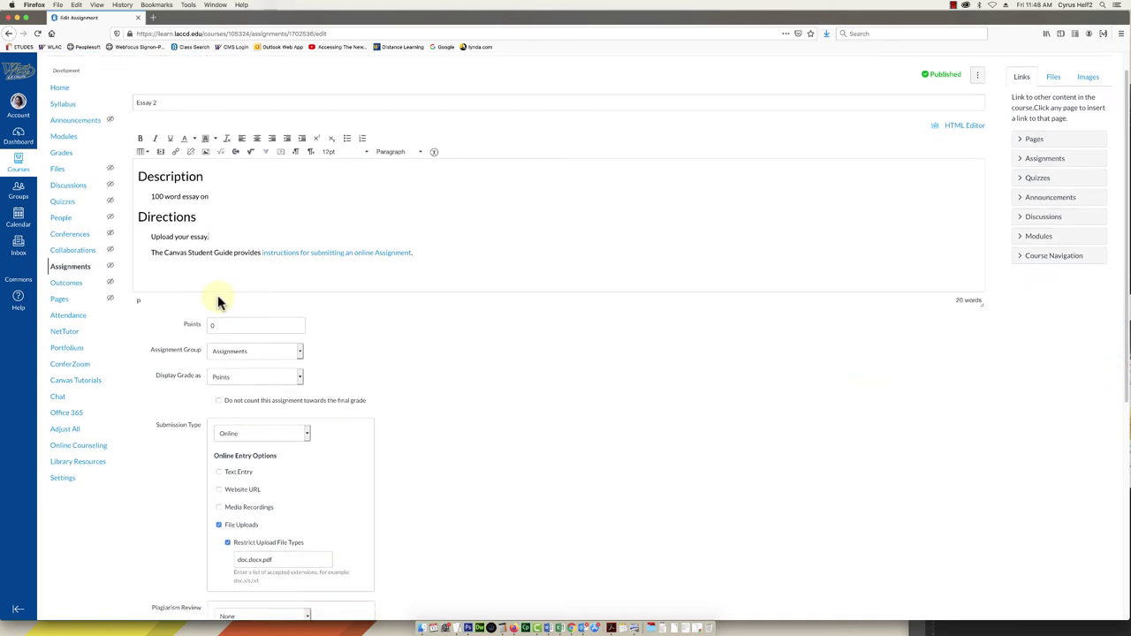
pyautogui.scroll(-1, 220, 302)
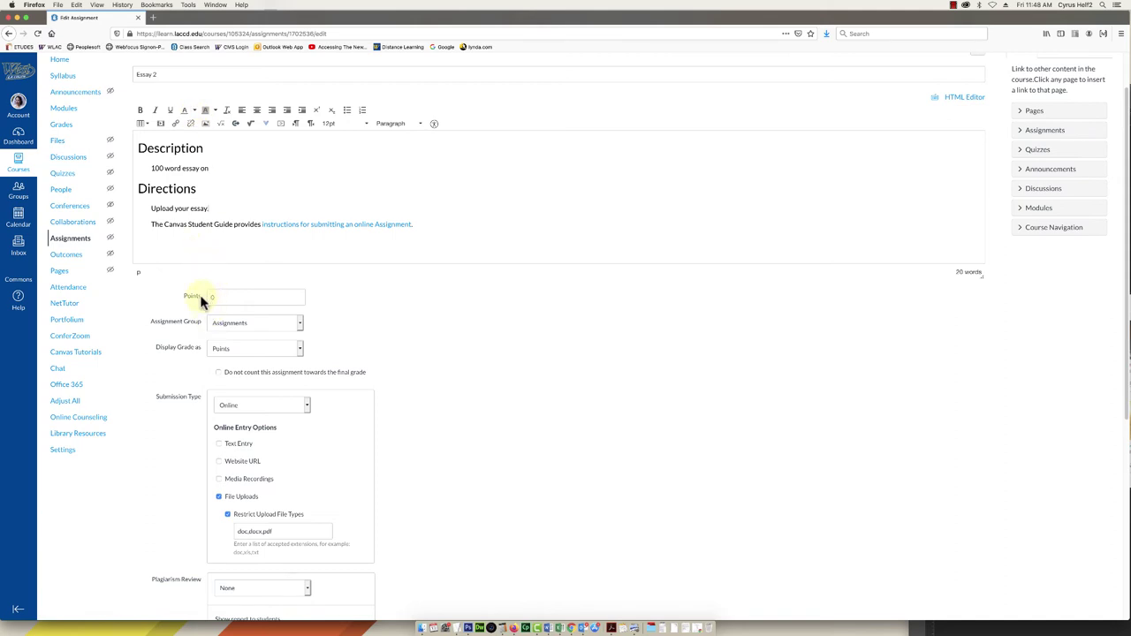
pyautogui.click(210, 297)
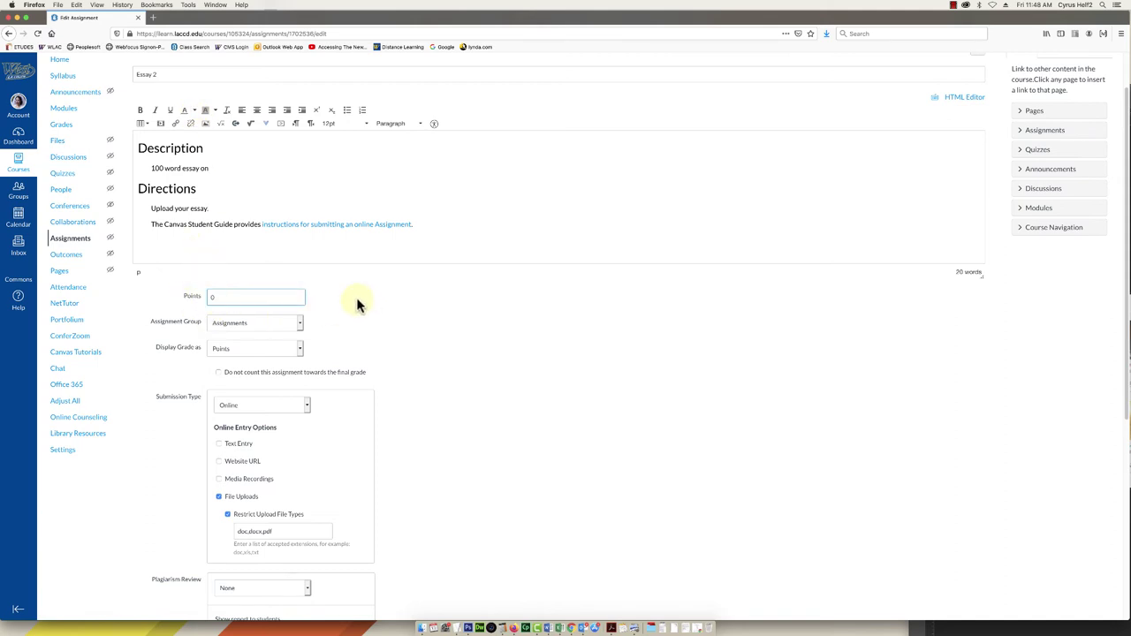
pyautogui.write('5')
pyautogui.scroll(-1, 159, 314)
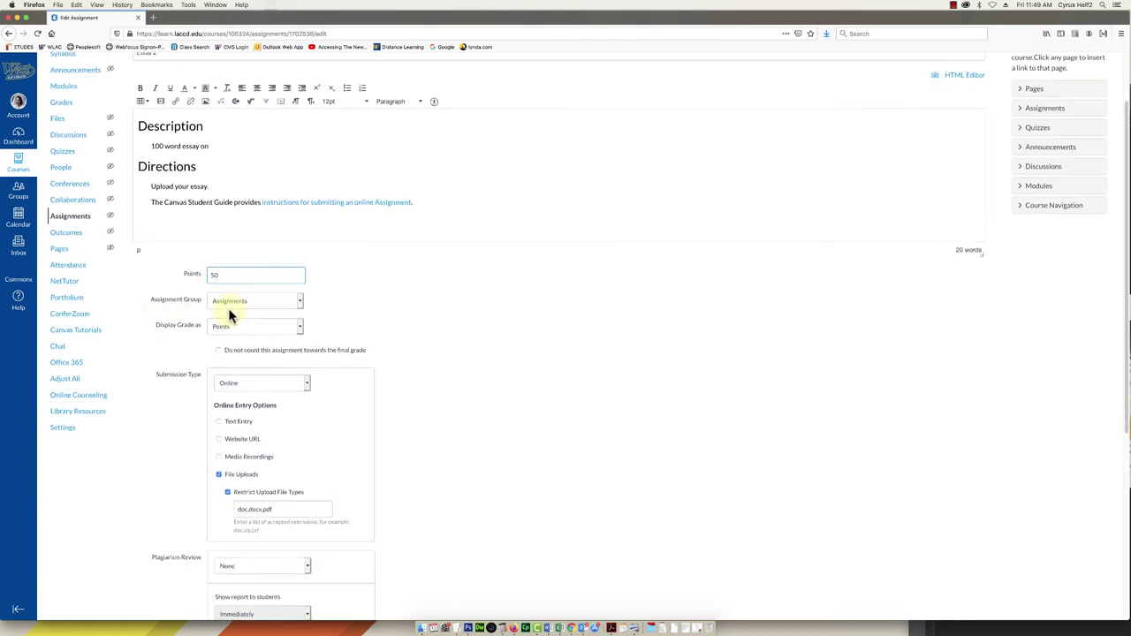
pyautogui.scroll(-2, 161, 304)
pyautogui.scroll(-2, 200, 299)
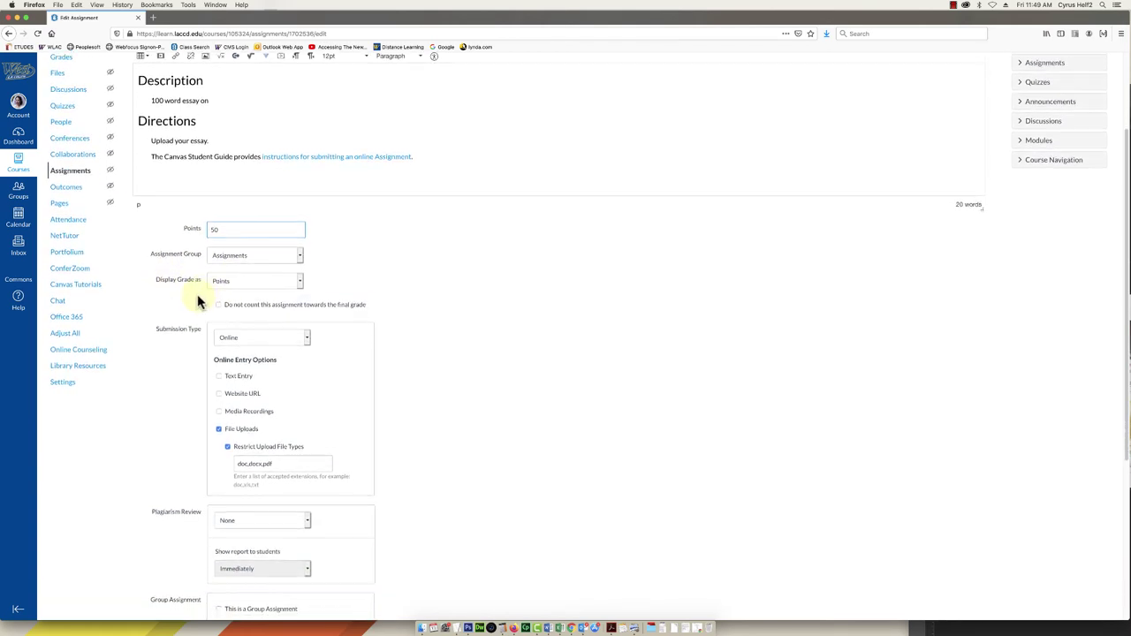
pyautogui.scroll(-1, 212, 252)
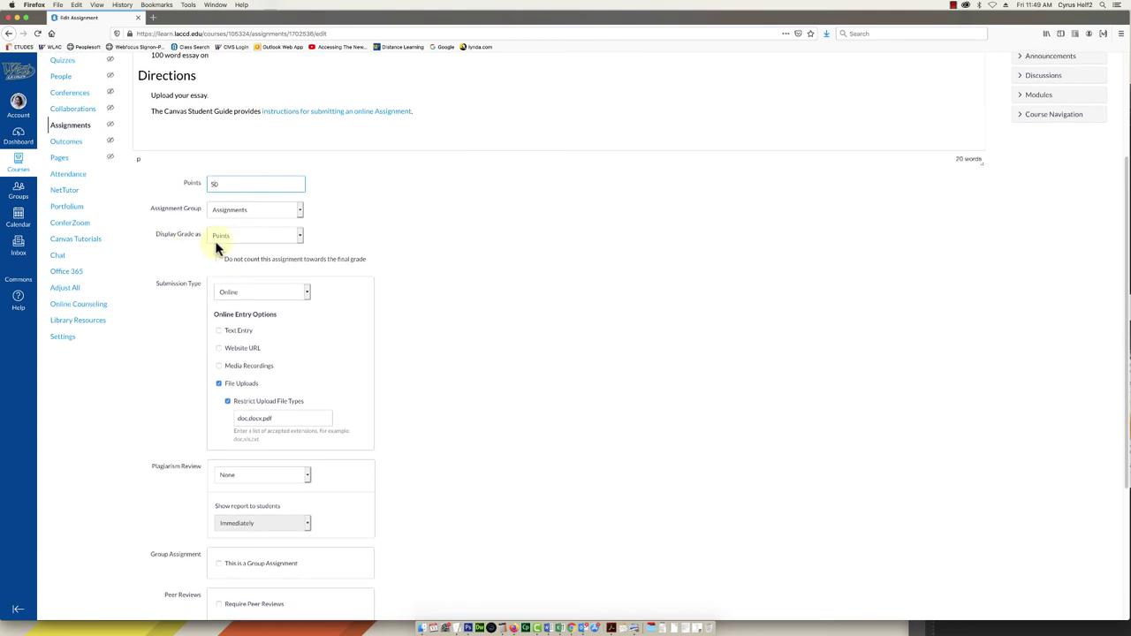
pyautogui.scroll(-2, 178, 255)
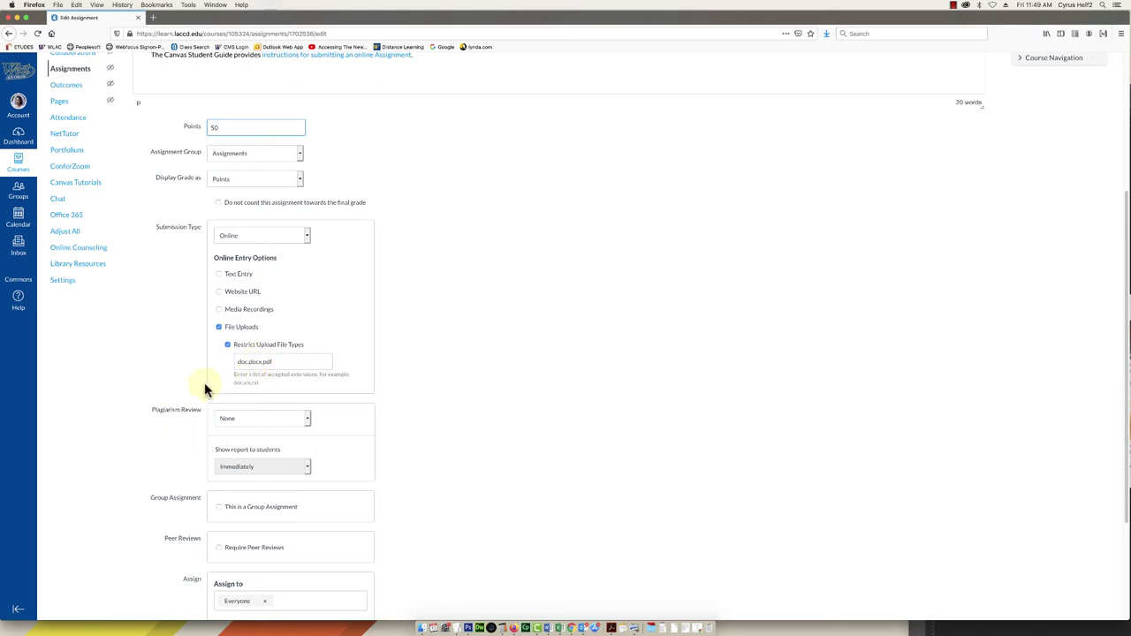
pyautogui.click(219, 275)
# Look at the available choices for the assignment's Plagiarism Review setting
pyautogui.scroll(-2, 439, 260)
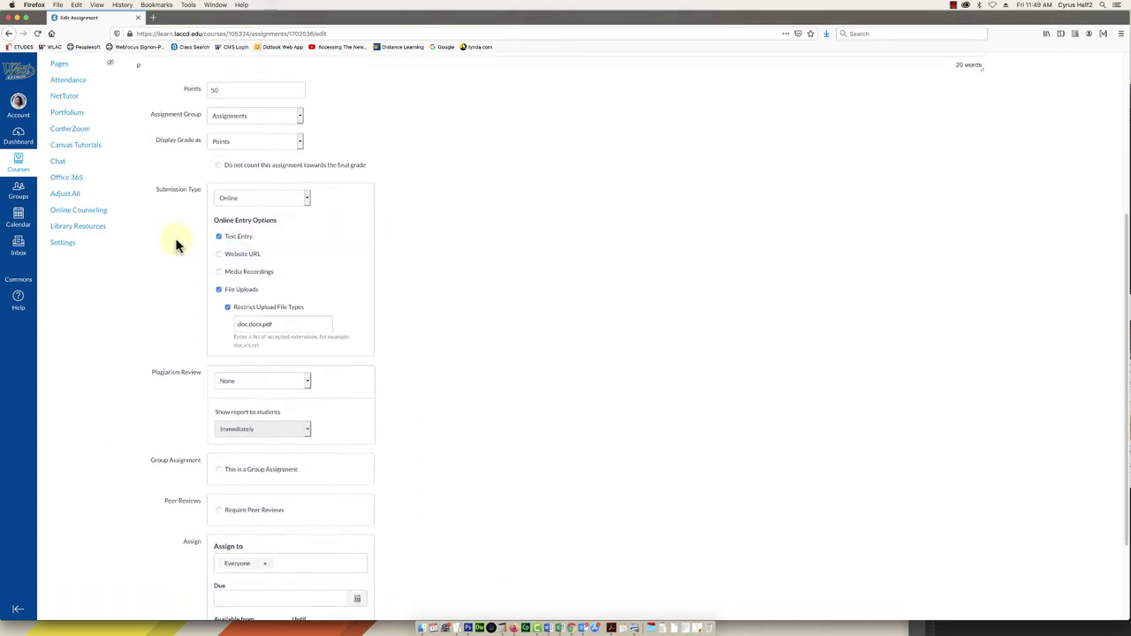
pyautogui.scroll(-1, 176, 246)
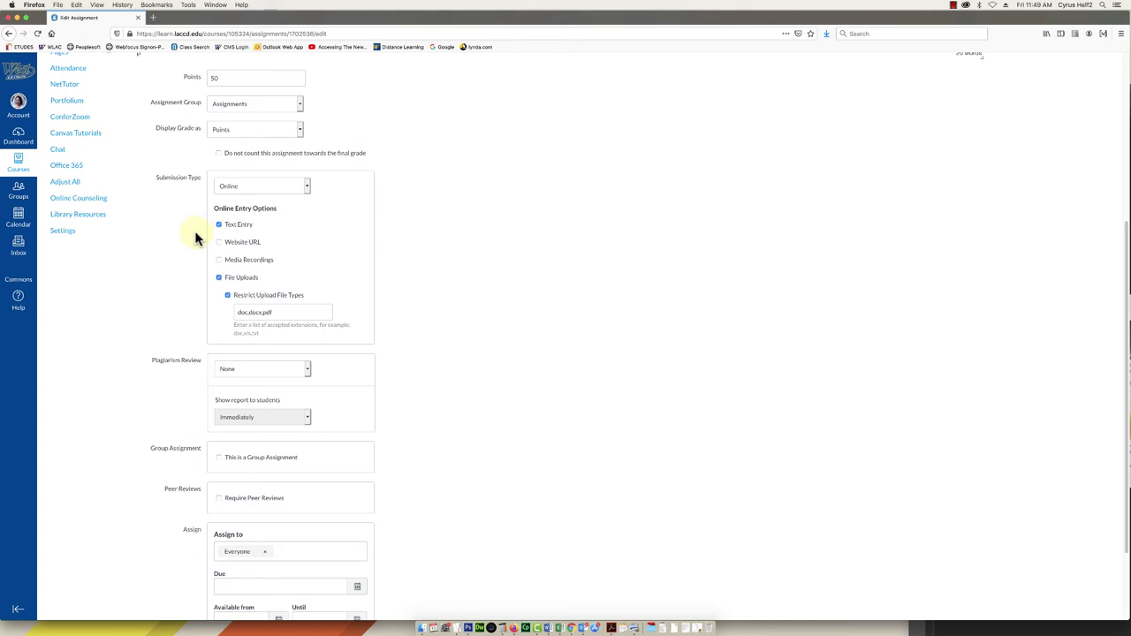
pyautogui.scroll(-4, 196, 236)
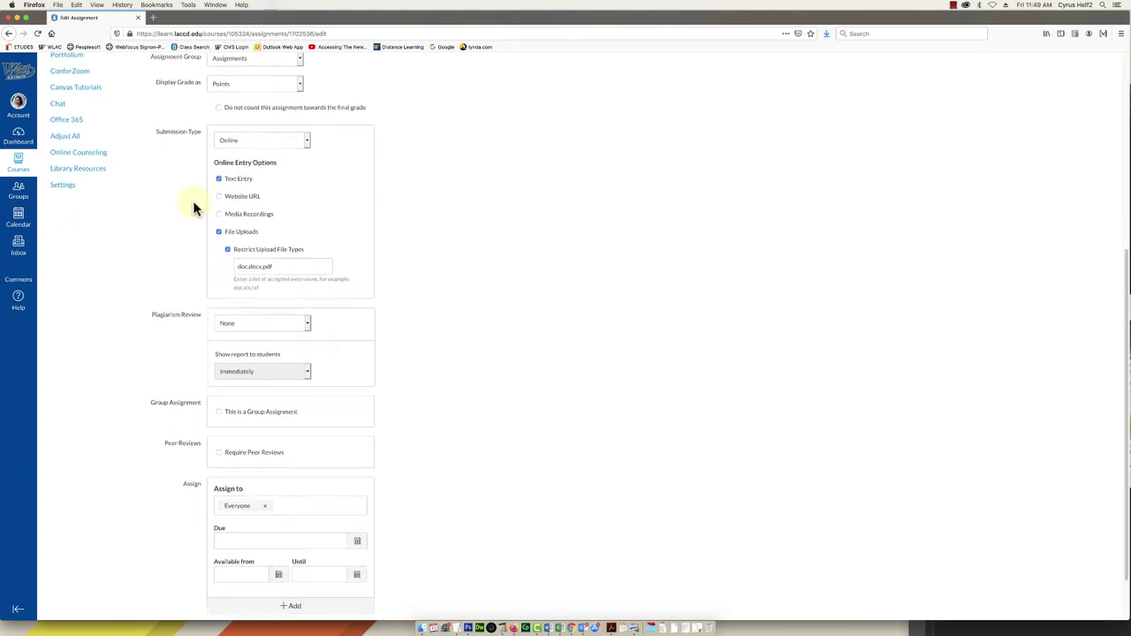
pyautogui.scroll(-2, 192, 250)
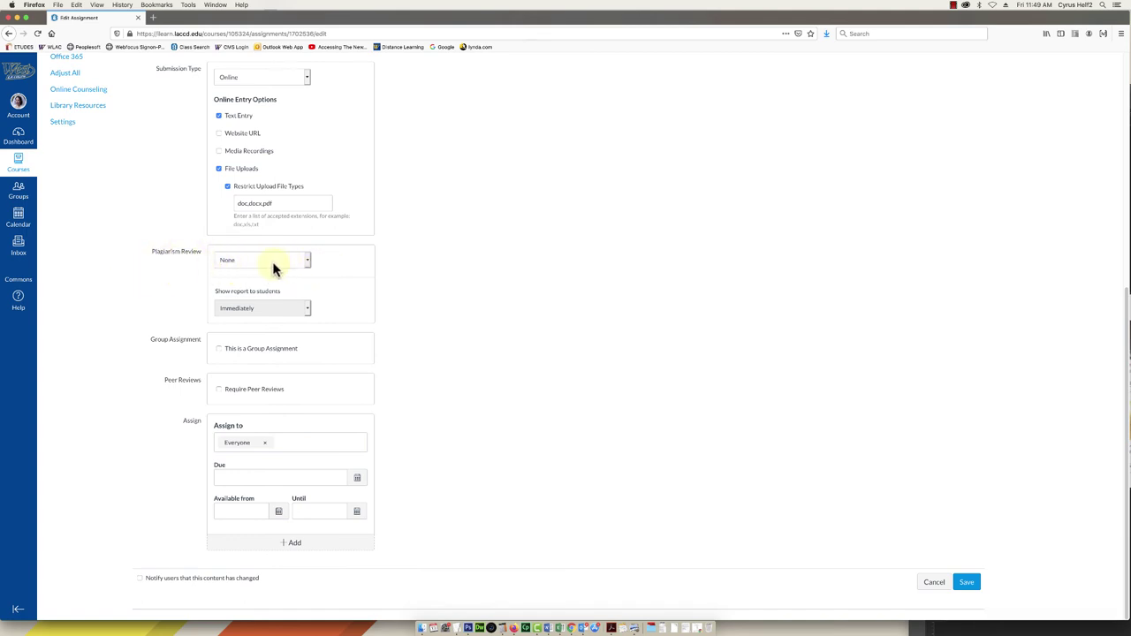
pyautogui.click(273, 265)
pyautogui.click(157, 258)
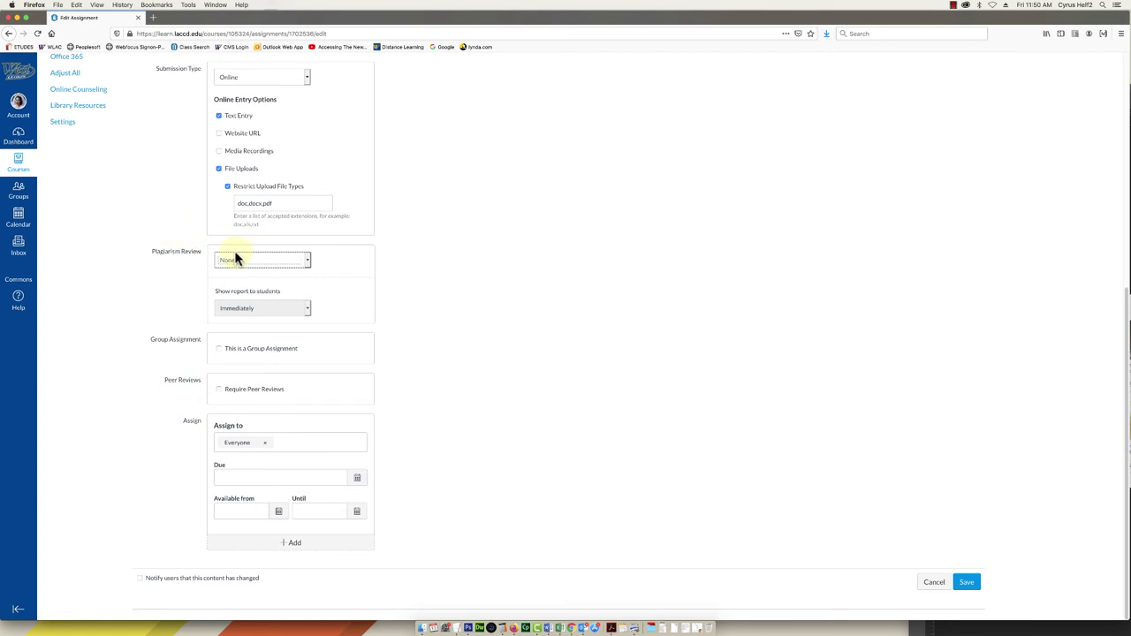
pyautogui.click(130, 291)
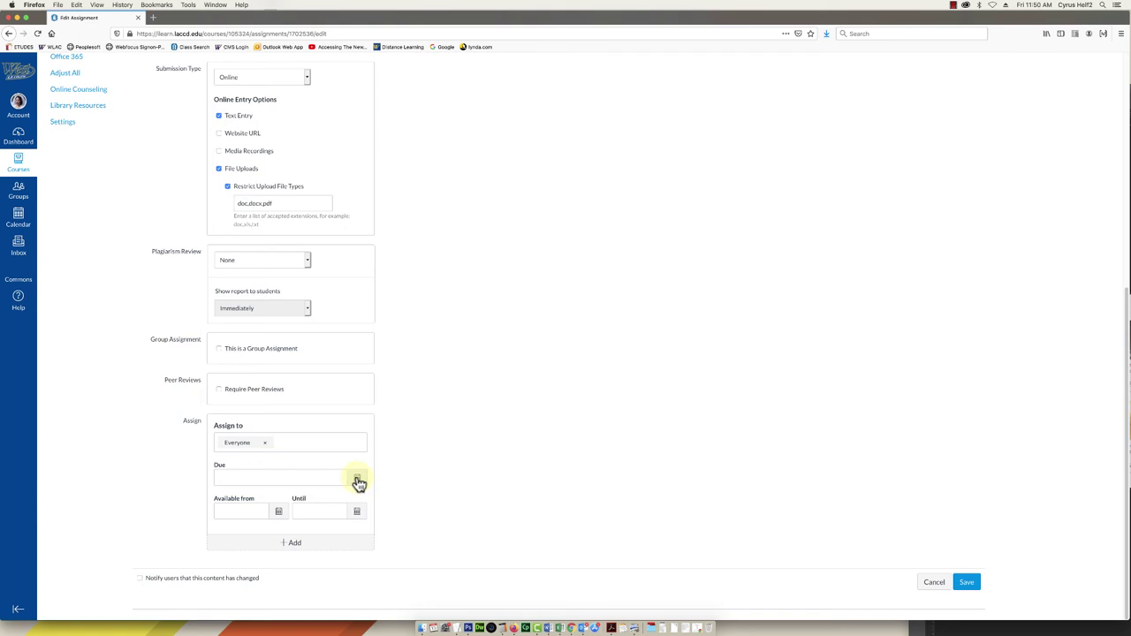
# Set the assignment's due date to Mar 27 11:59pm
pyautogui.click(357, 479)
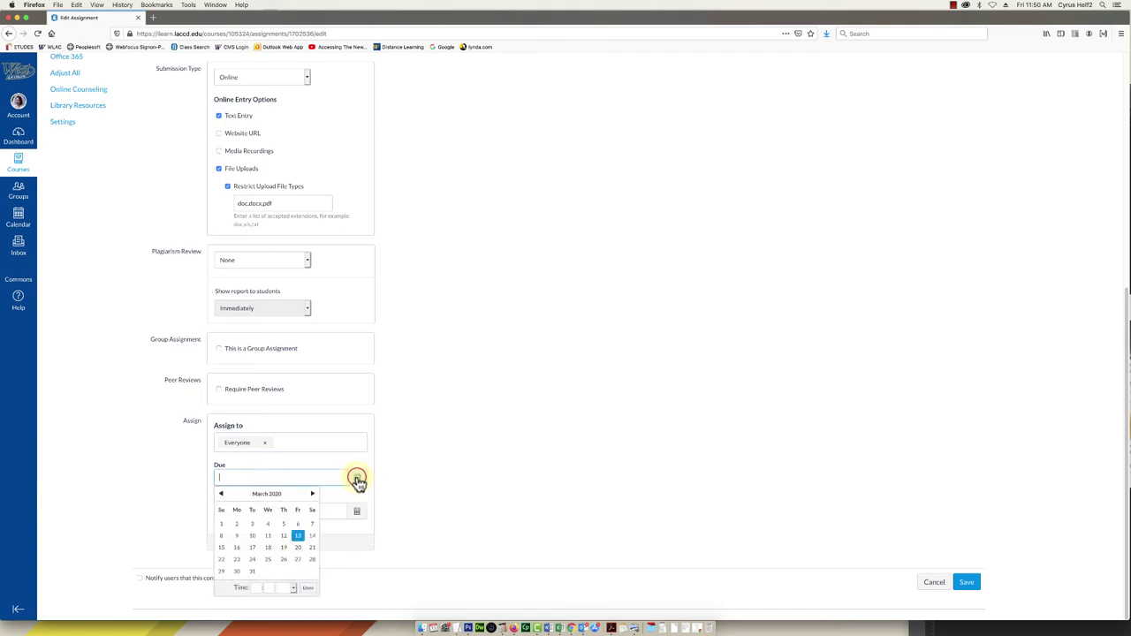
pyautogui.click(298, 567)
pyautogui.click(445, 407)
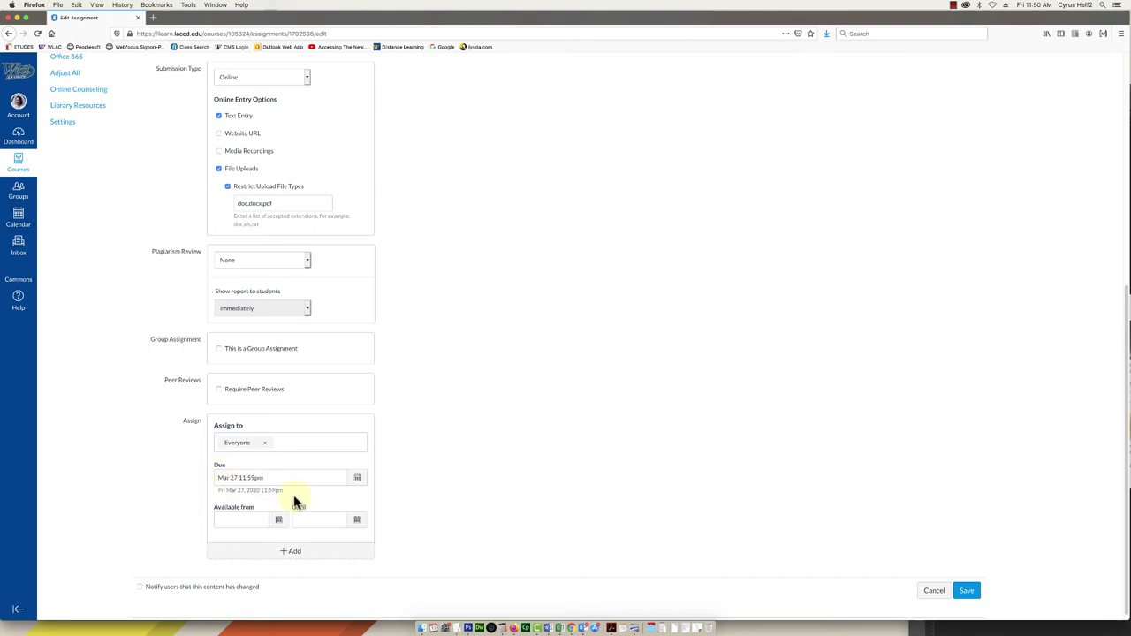
# Make the assignment available from Mar 13 12am until Mar 27 11:59pm
pyautogui.click(262, 477)
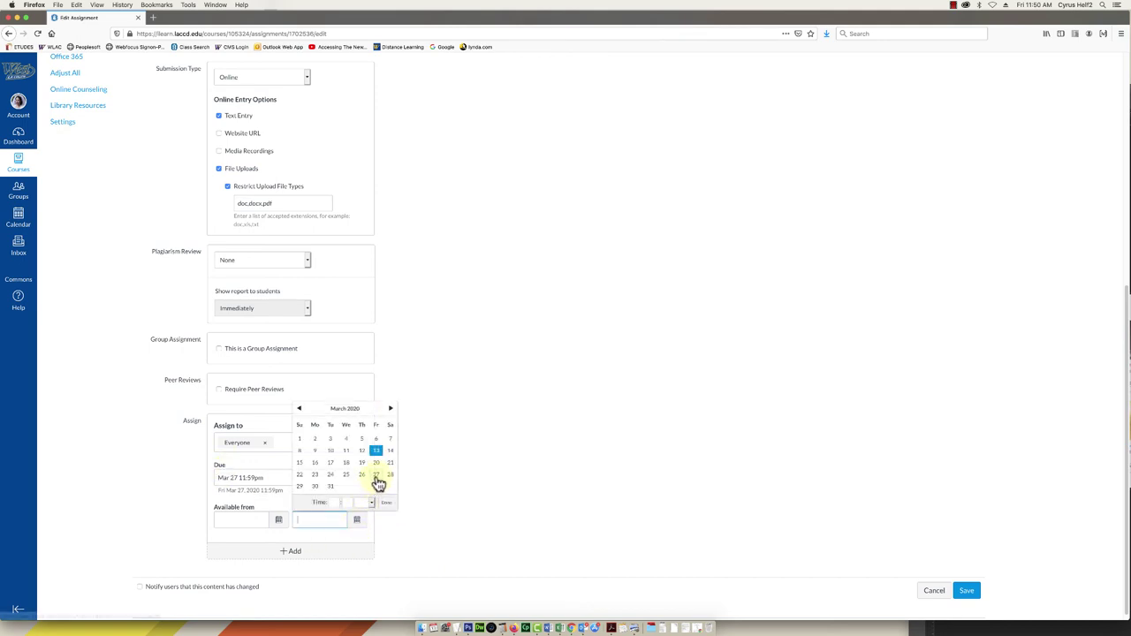
pyautogui.click(377, 476)
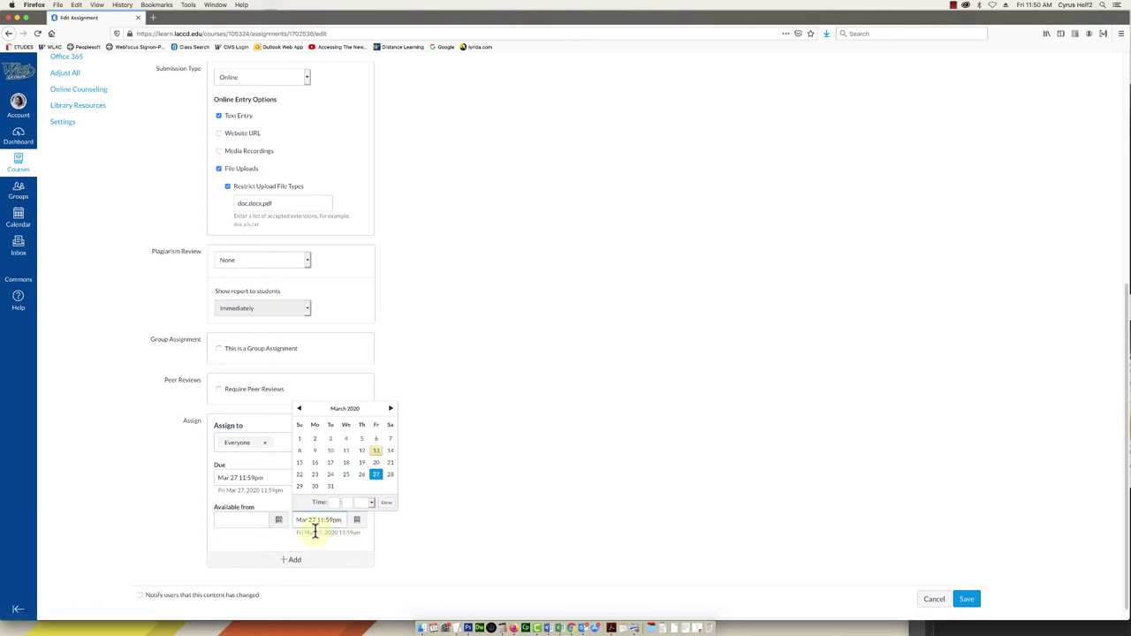
pyautogui.click(387, 504)
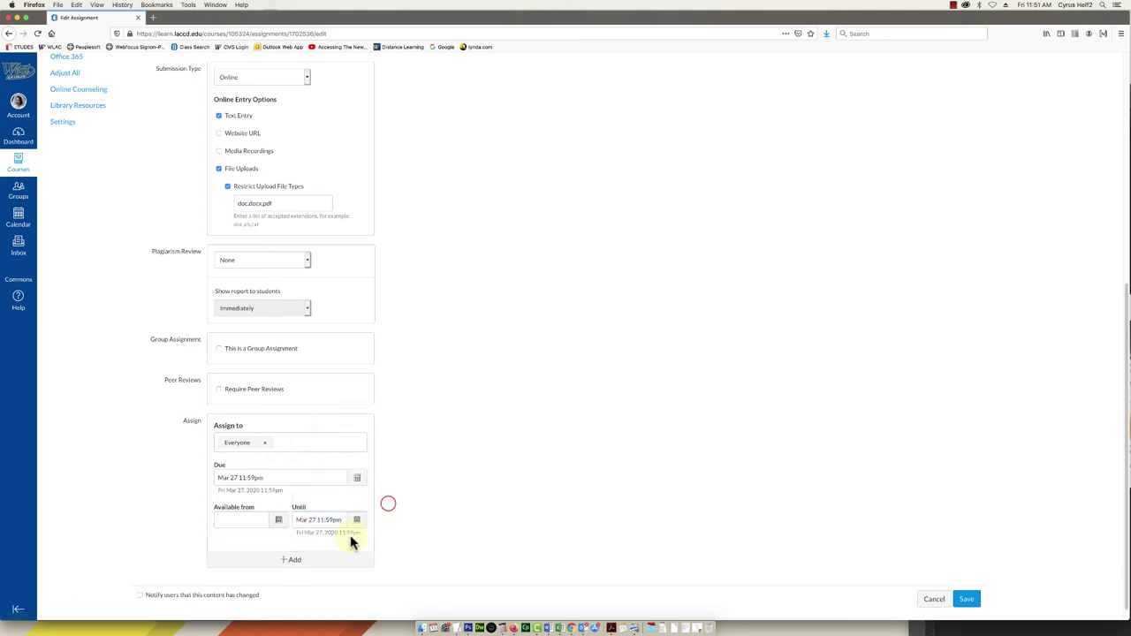
pyautogui.click(278, 521)
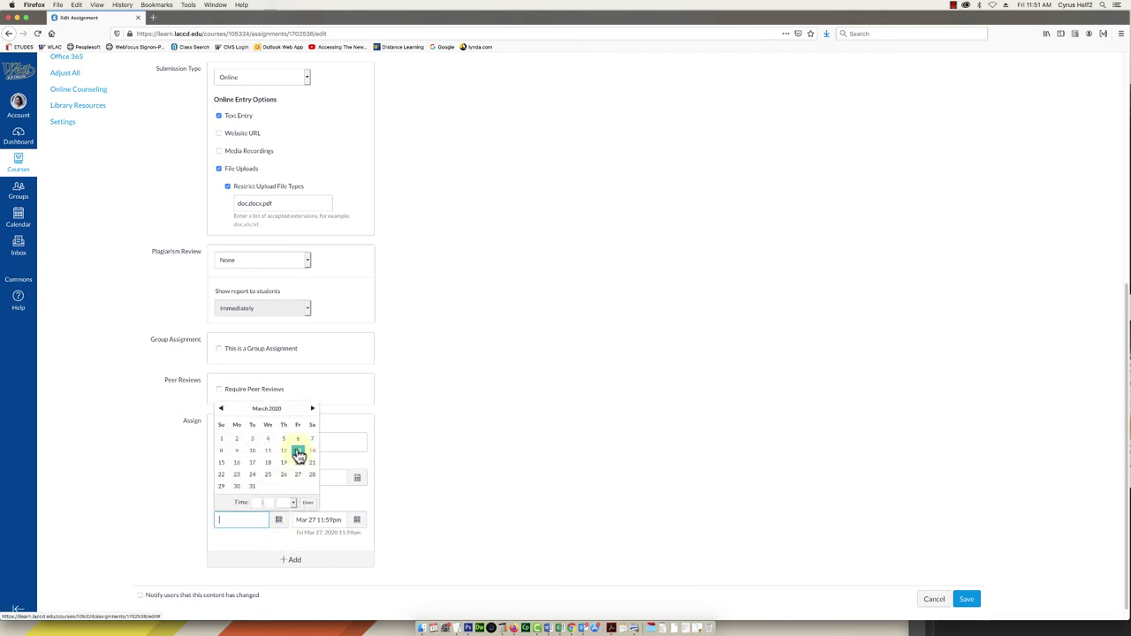
pyautogui.click(298, 451)
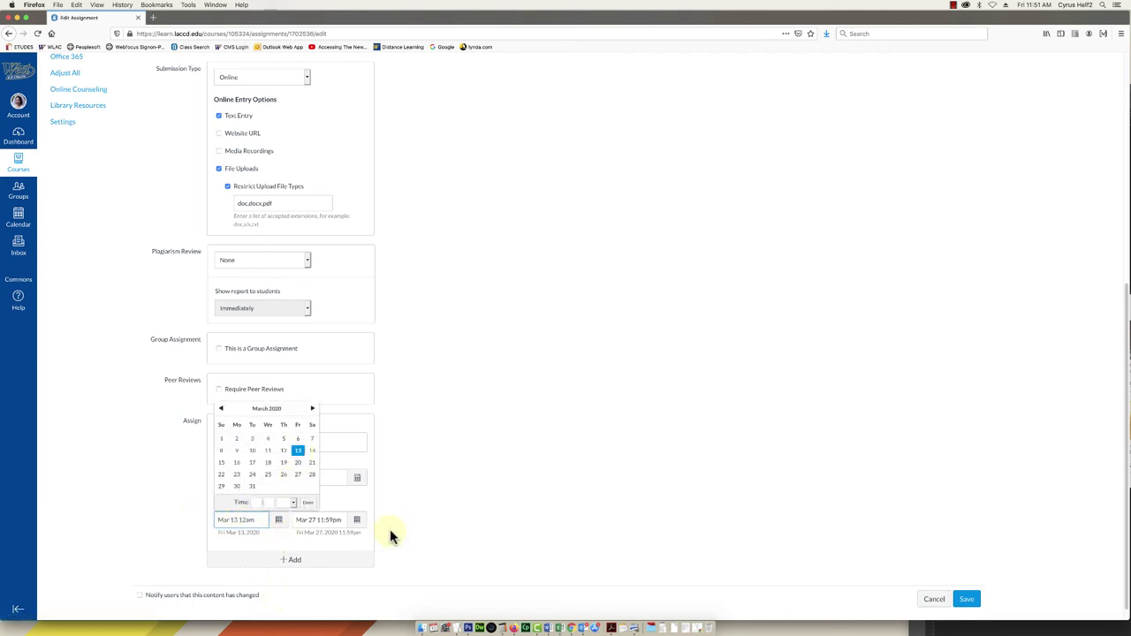
pyautogui.click(490, 509)
# Review the edited assignment form and discard all its unsaved changes
pyautogui.scroll(5, 442, 523)
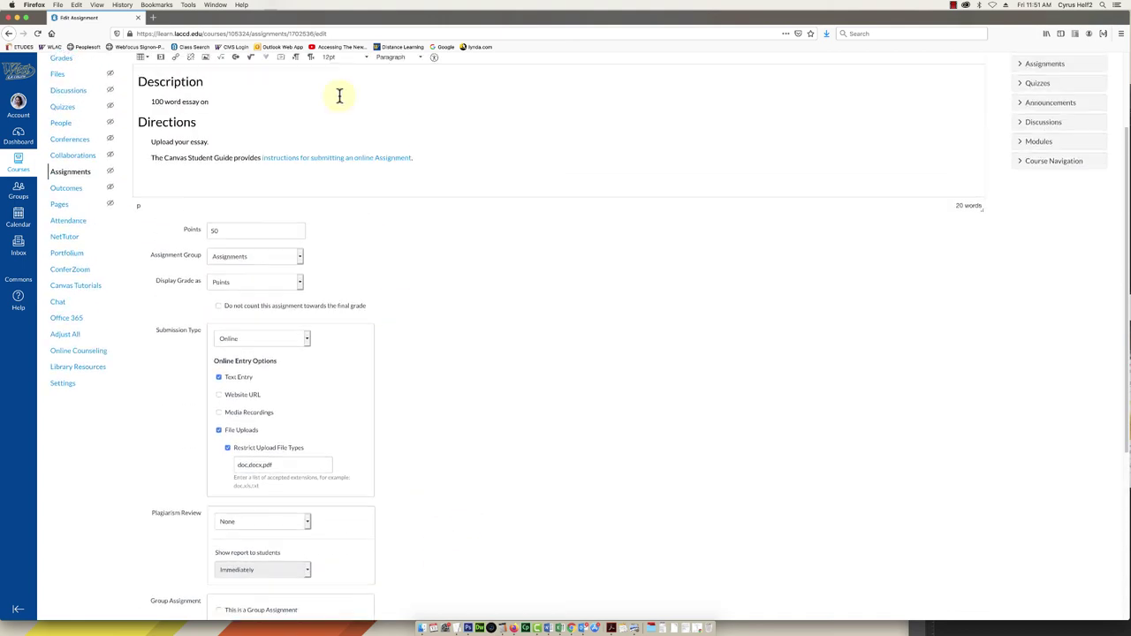
pyautogui.scroll(2, 565, 295)
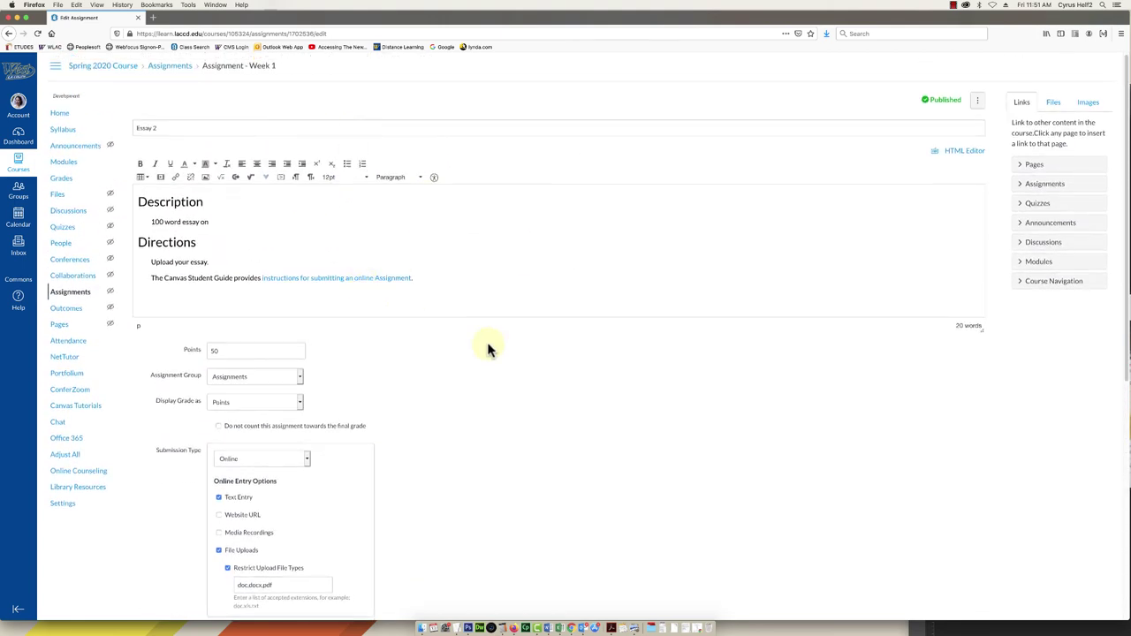
pyautogui.scroll(-8, 487, 348)
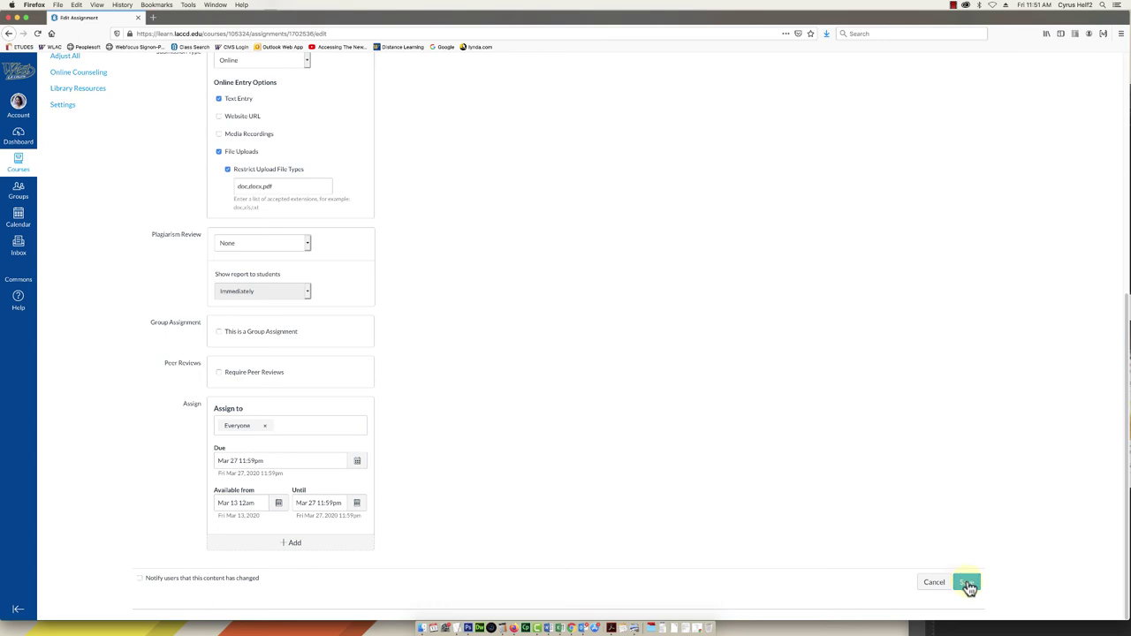
pyautogui.click(969, 587)
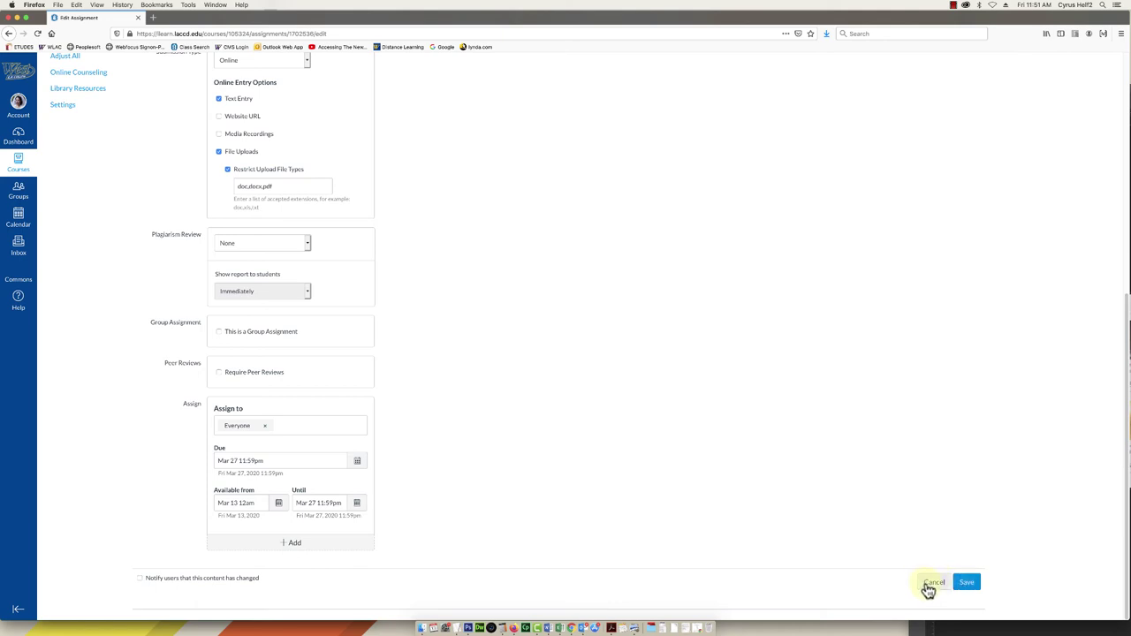
pyautogui.click(932, 583)
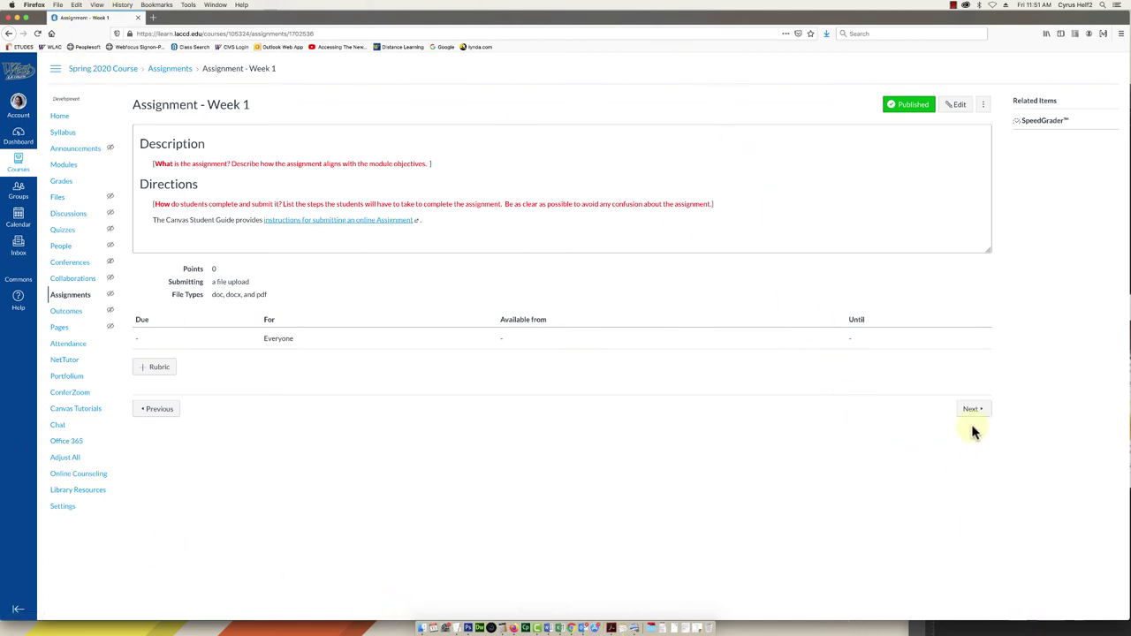
# Open the Discussion - Week 1 topic from the course modules and review its directions for replying to a discussion post
pyautogui.click(70, 168)
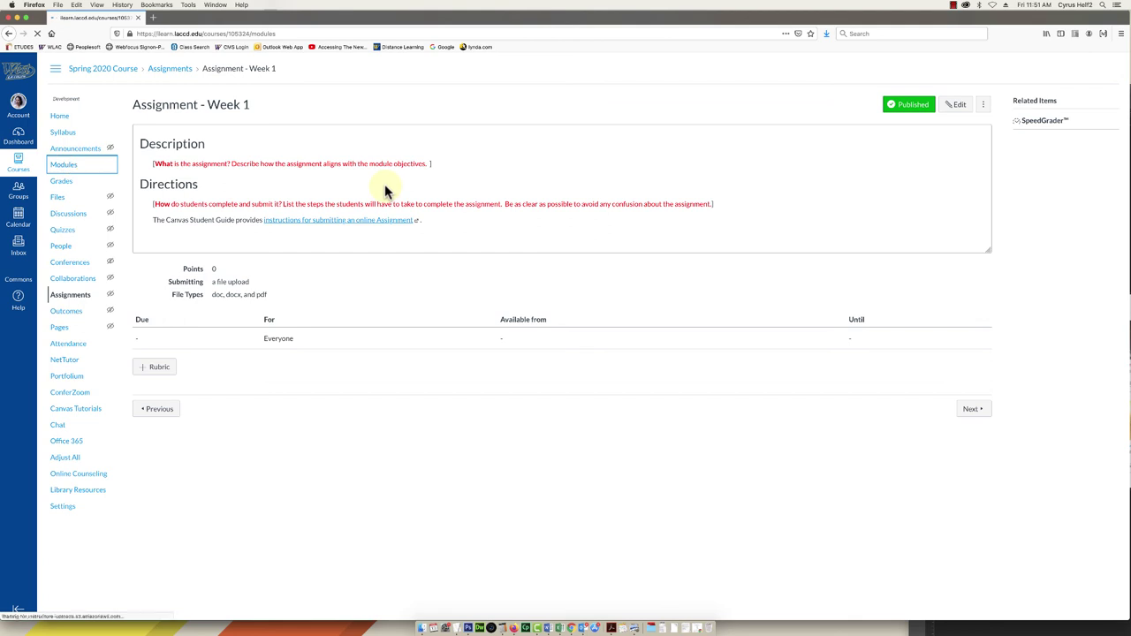
pyautogui.scroll(-2, 198, 256)
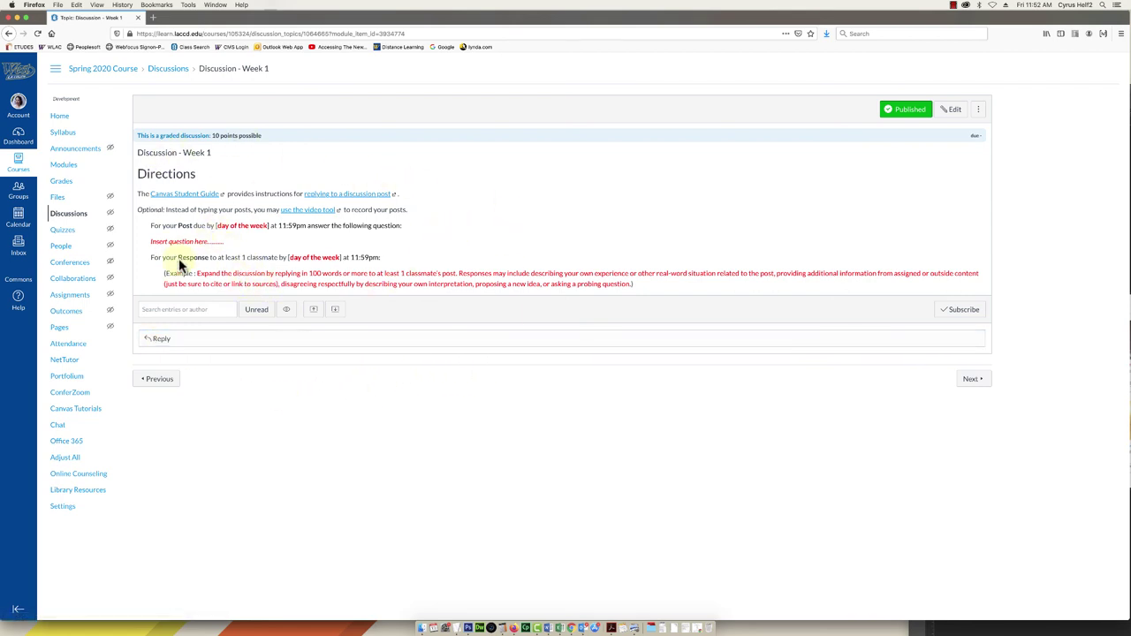
pyautogui.moveTo(137, 194); pyautogui.dragTo(371, 200)
pyautogui.moveTo(402, 193); pyautogui.dragTo(214, 194)
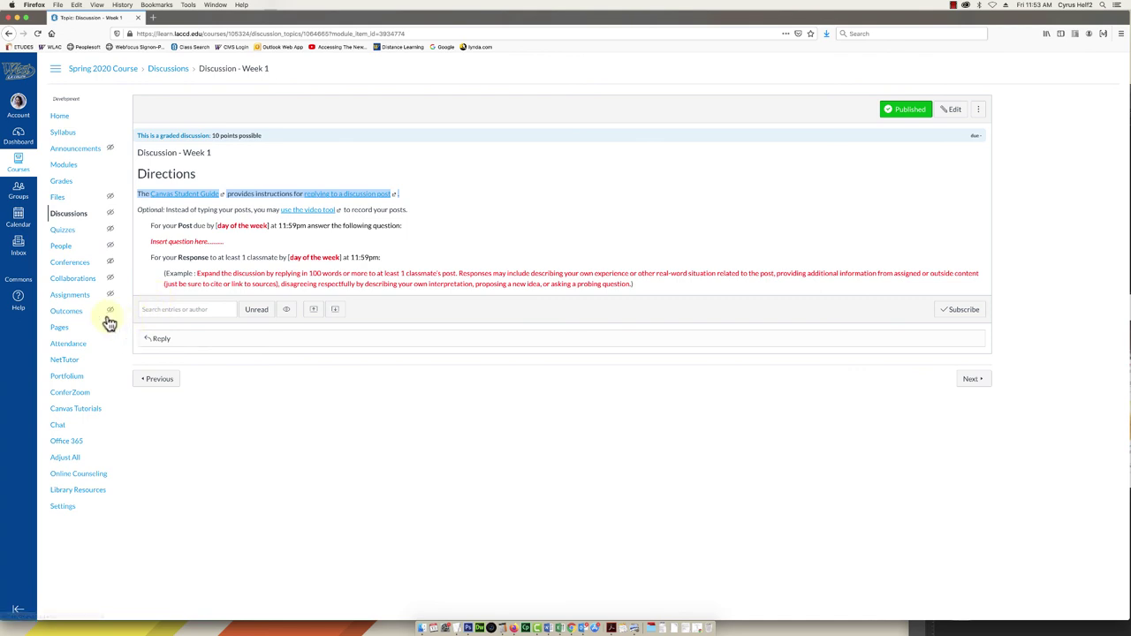
# Look up the West L.A. College Canvas Support contact in the Canvas help list and close the list
pyautogui.click(18, 302)
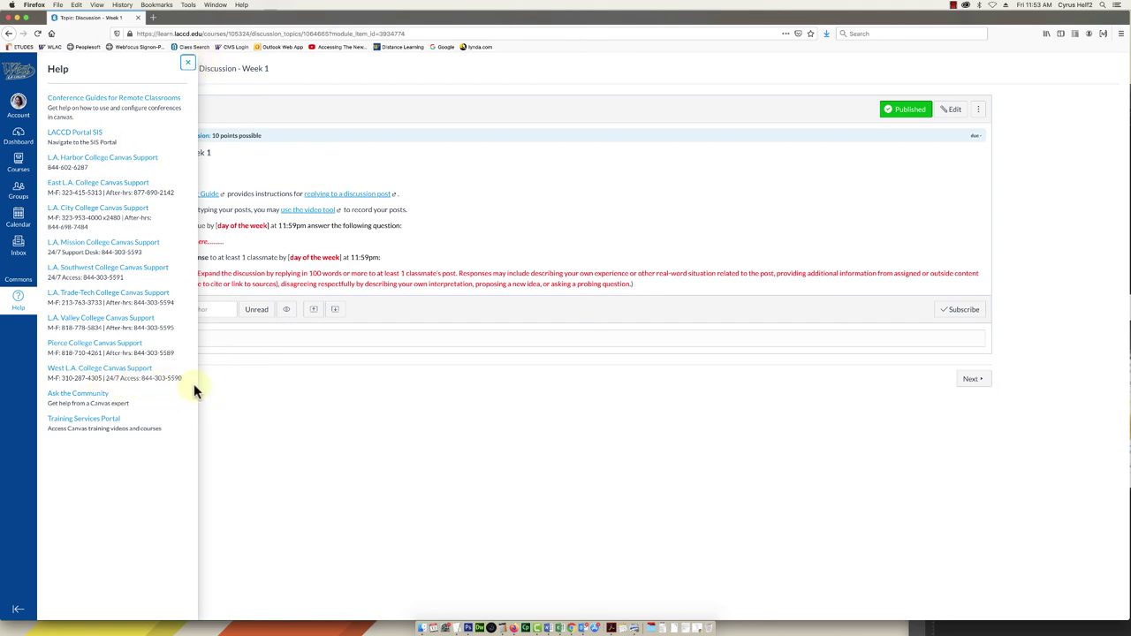
pyautogui.click(187, 64)
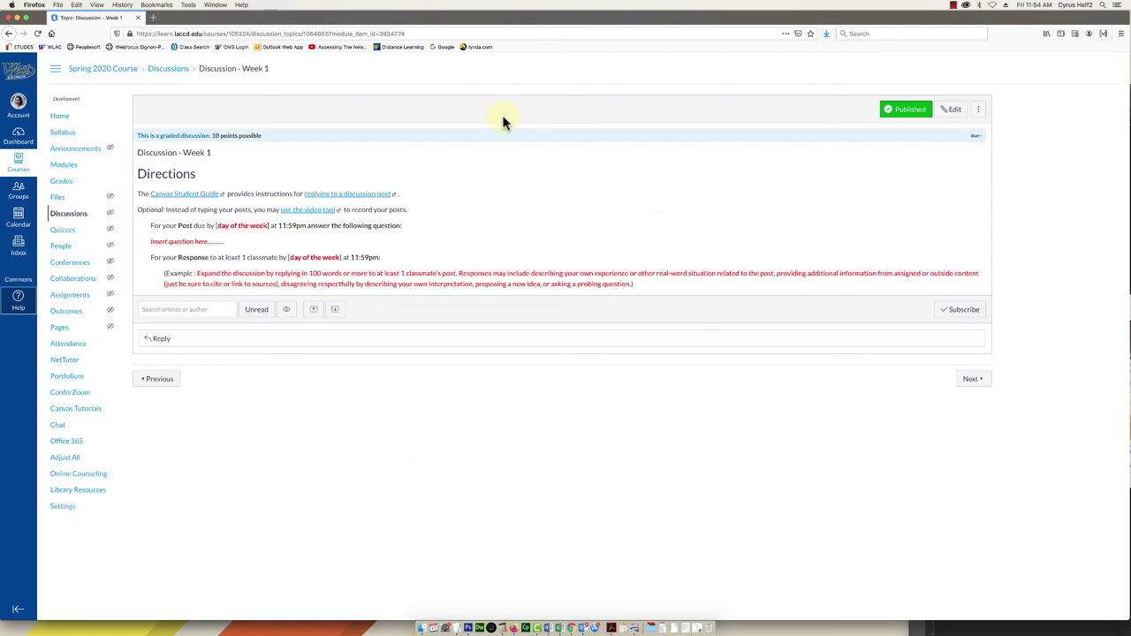
# Return to the Spring 2020 Course home page and publish the course
pyautogui.moveTo(59, 122)
pyautogui.mouseDown()
pyautogui.moveTo(56, 86)
pyautogui.moveTo(91, 368)
pyautogui.moveTo(76, 111)
pyautogui.moveTo(68, 122)
pyautogui.mouseUp()
pyautogui.click(66, 121)
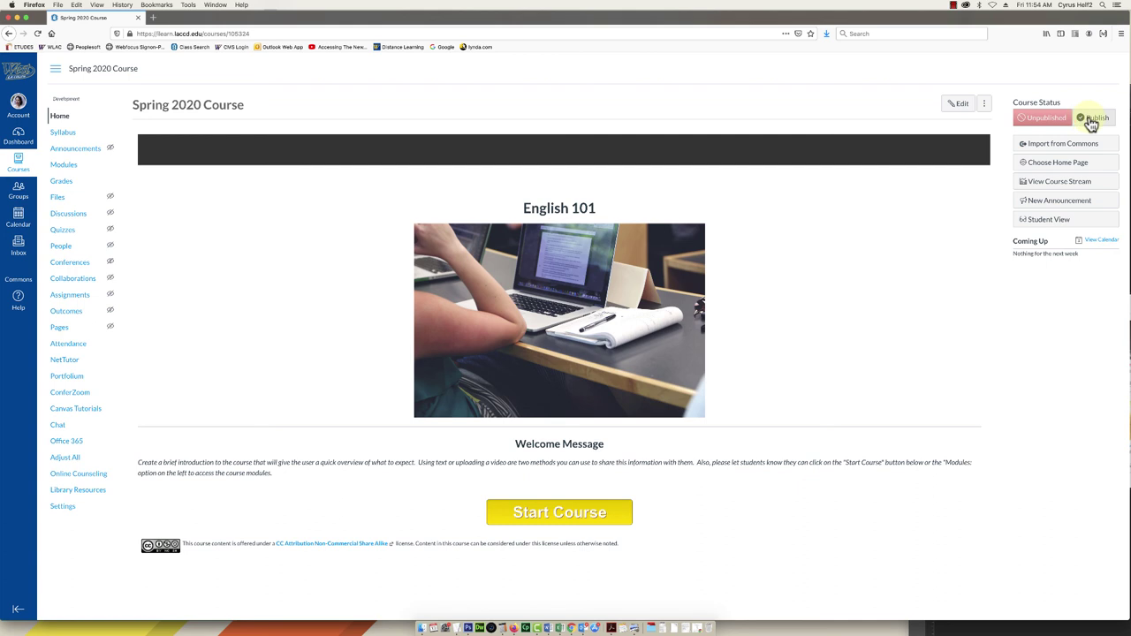
pyautogui.click(1091, 122)
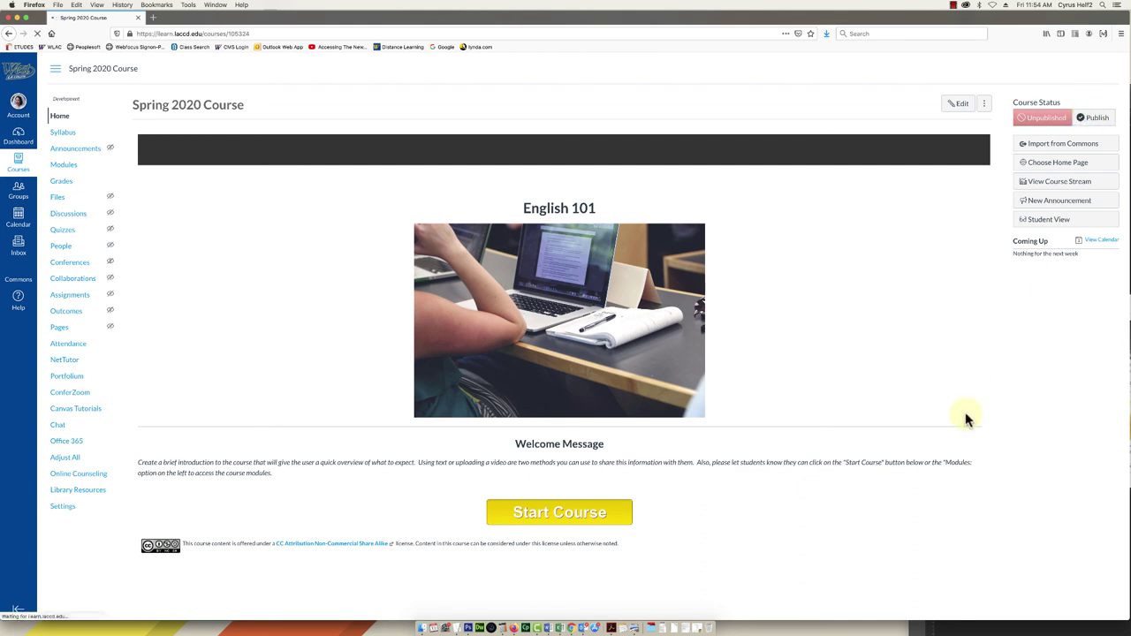